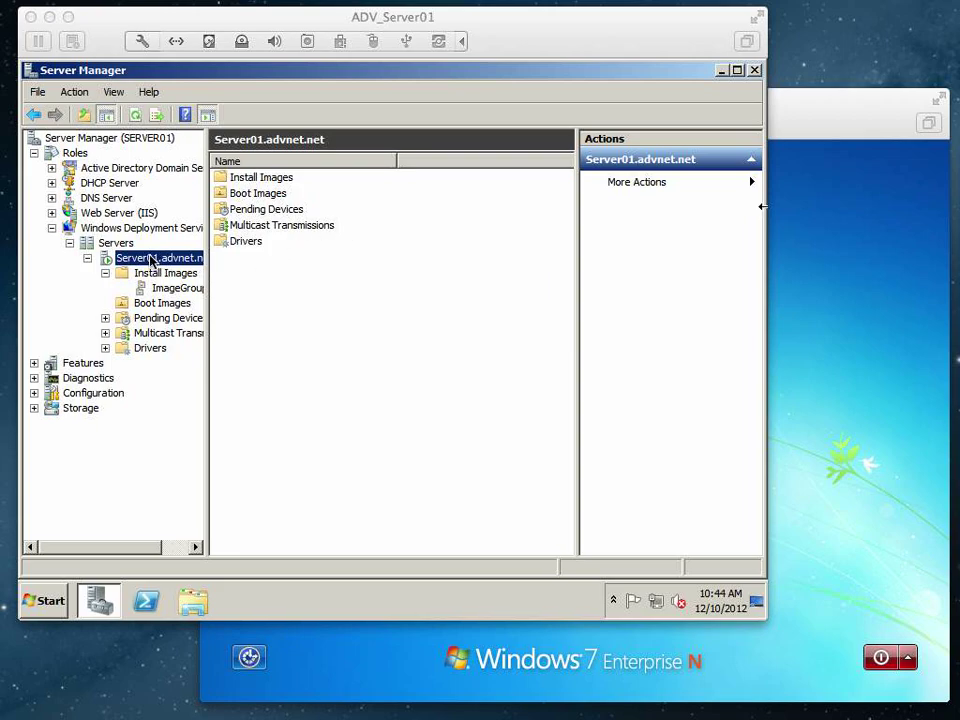
Step: Examine the install image in ImageGroup1 and the boot image, widening the image name columns to read their full names
click(392, 340)
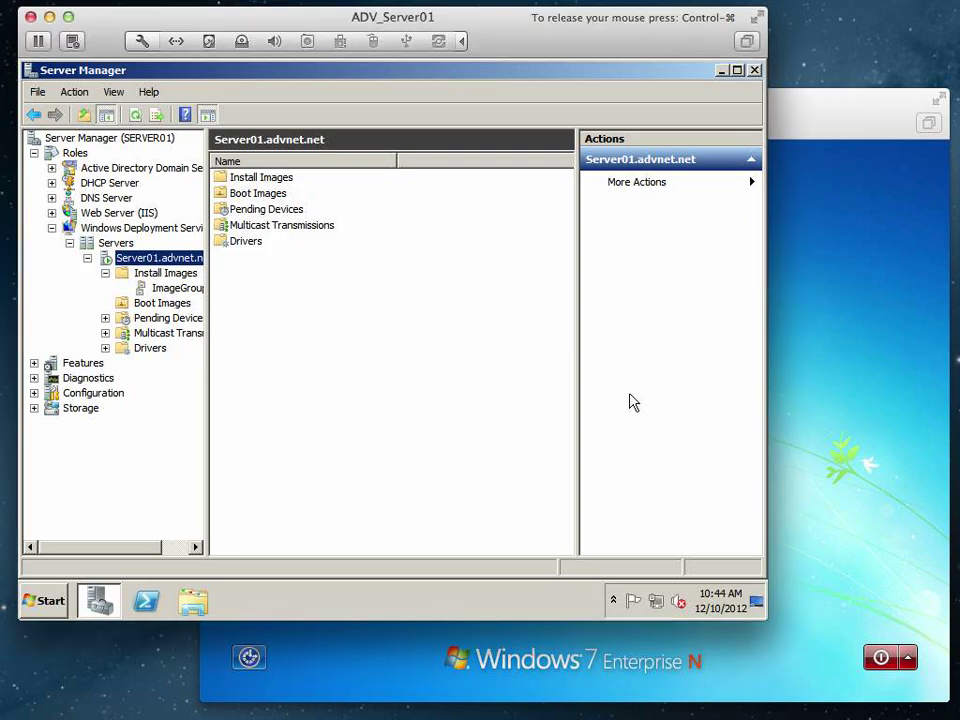
click(200, 289)
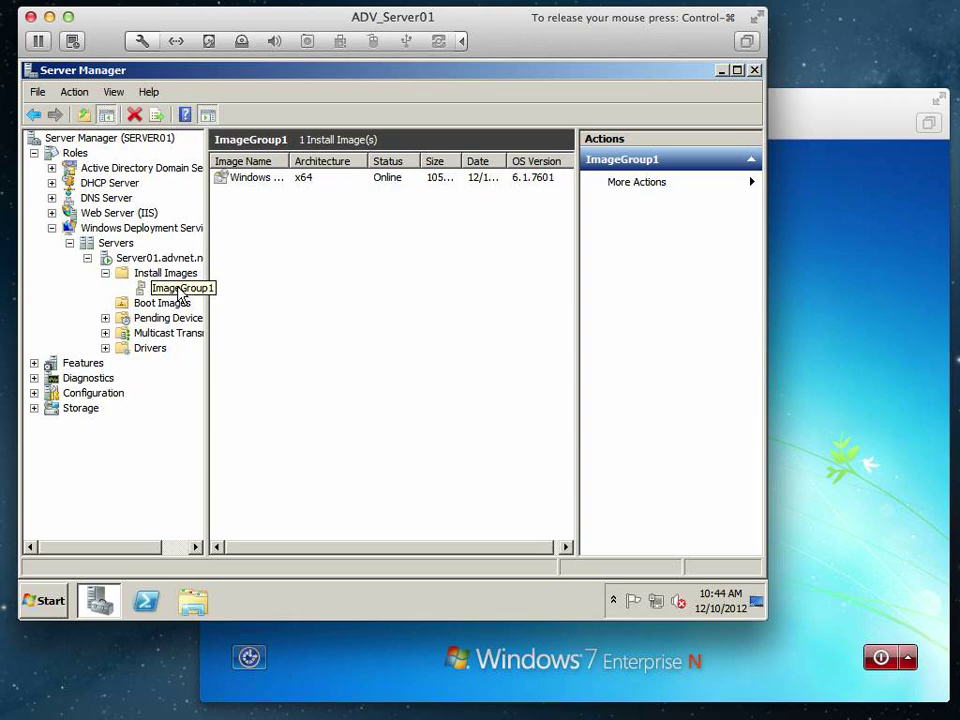
click(254, 180)
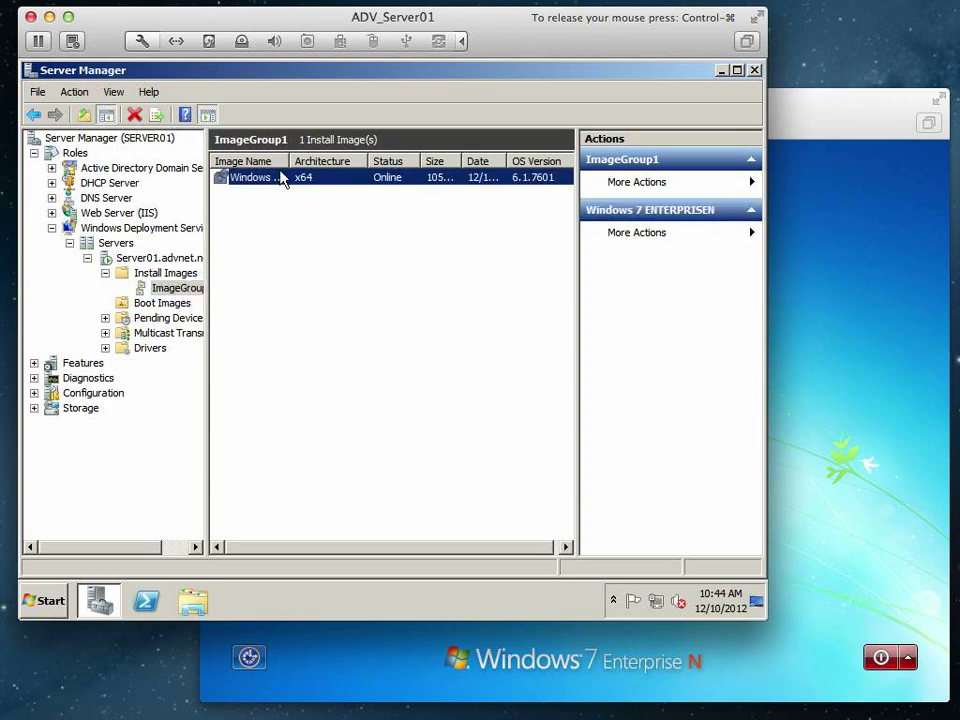
drag(284, 161, 342, 158)
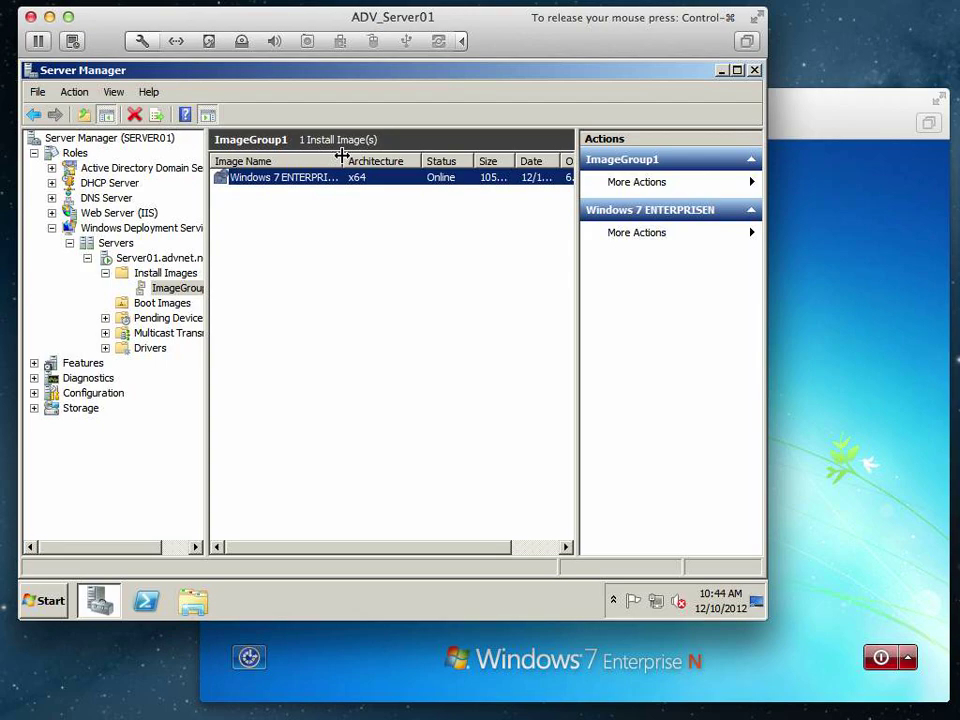
click(142, 304)
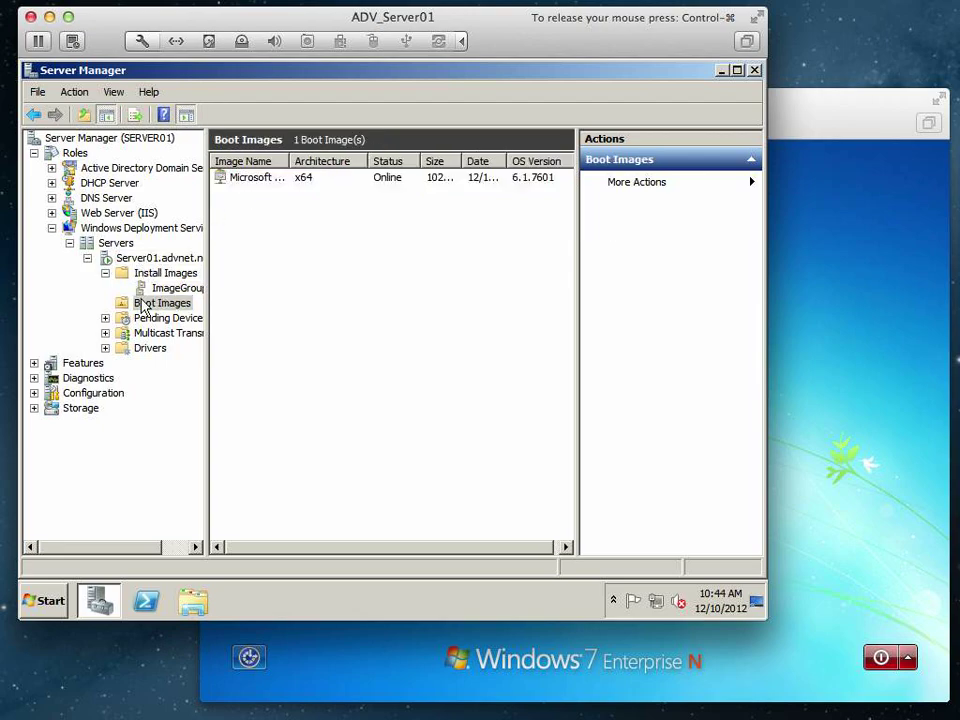
click(265, 179)
drag(287, 161, 390, 161)
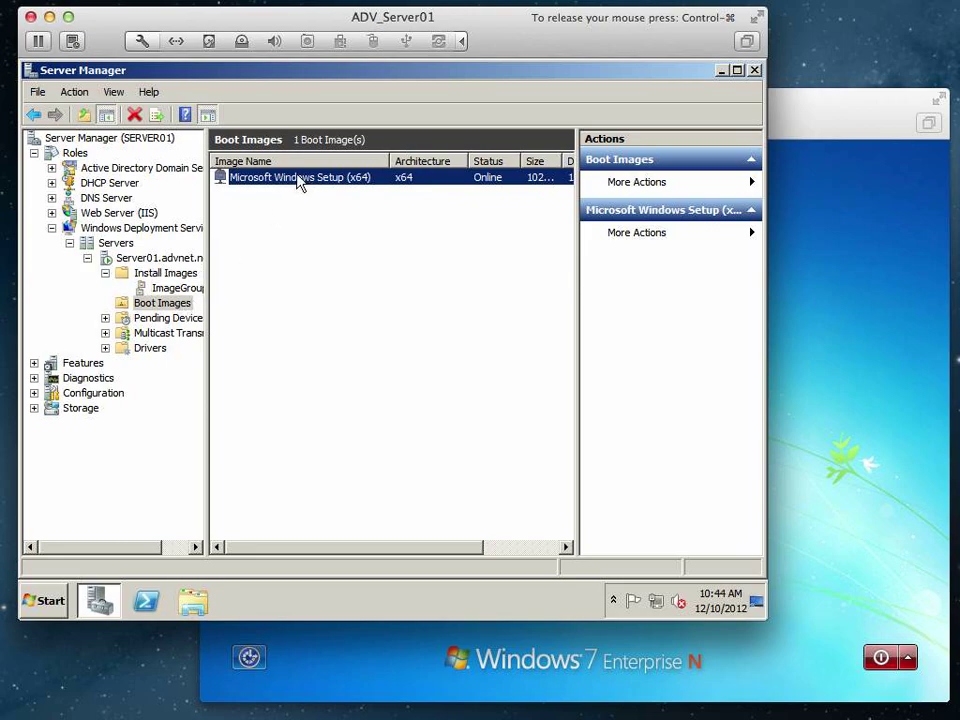
click(169, 292)
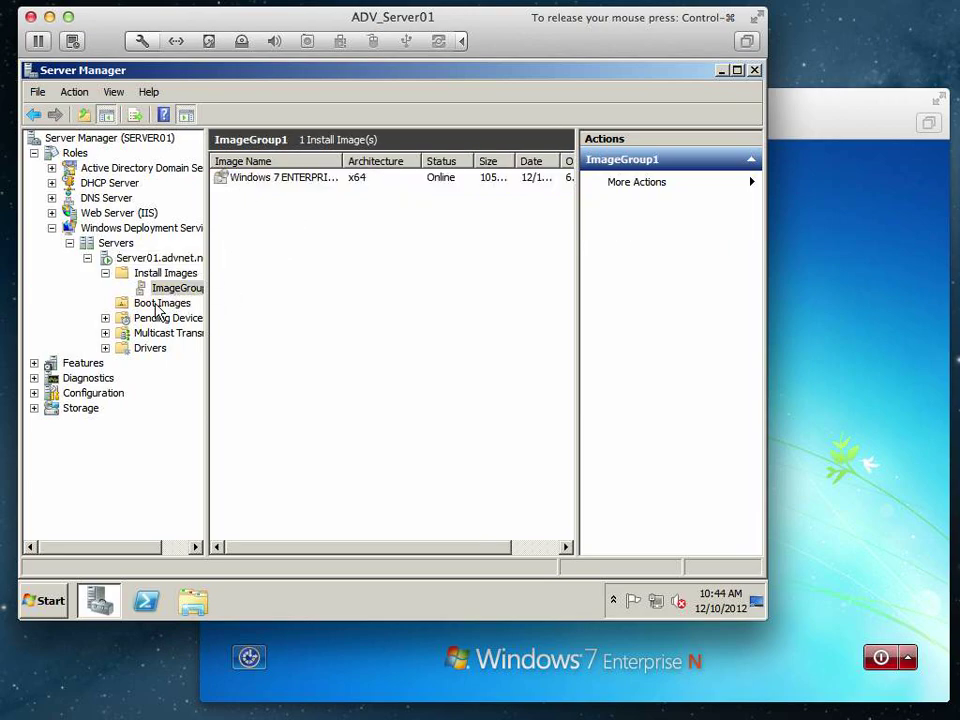
click(158, 304)
Step: Open the properties of the Server01.advnet.net deployment server and set the PXE response delay to 2 seconds
click(168, 259)
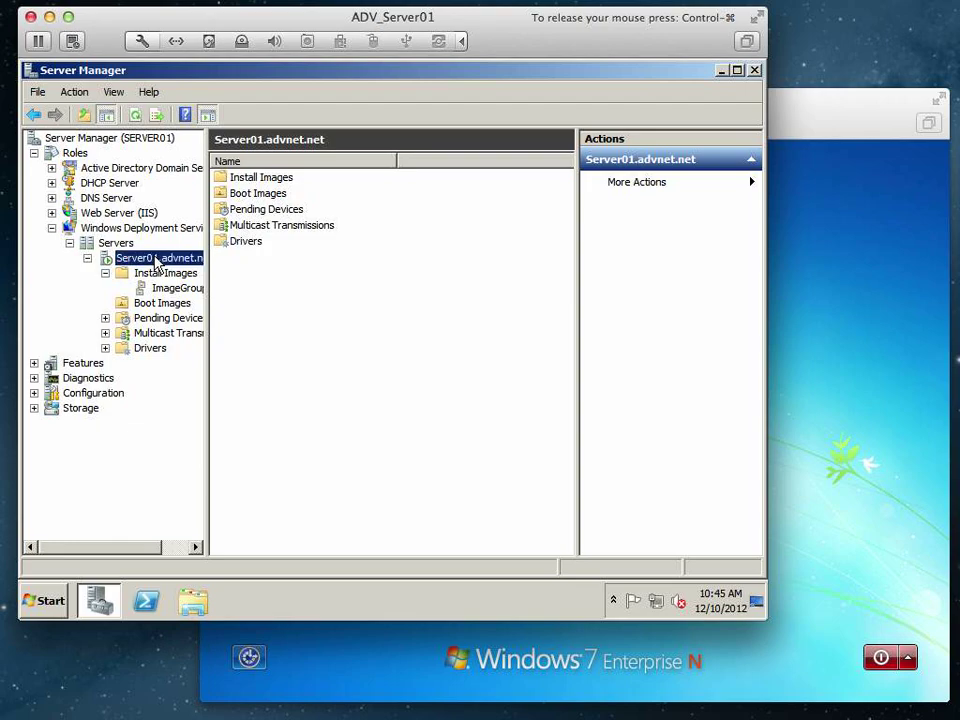
right_click(157, 264)
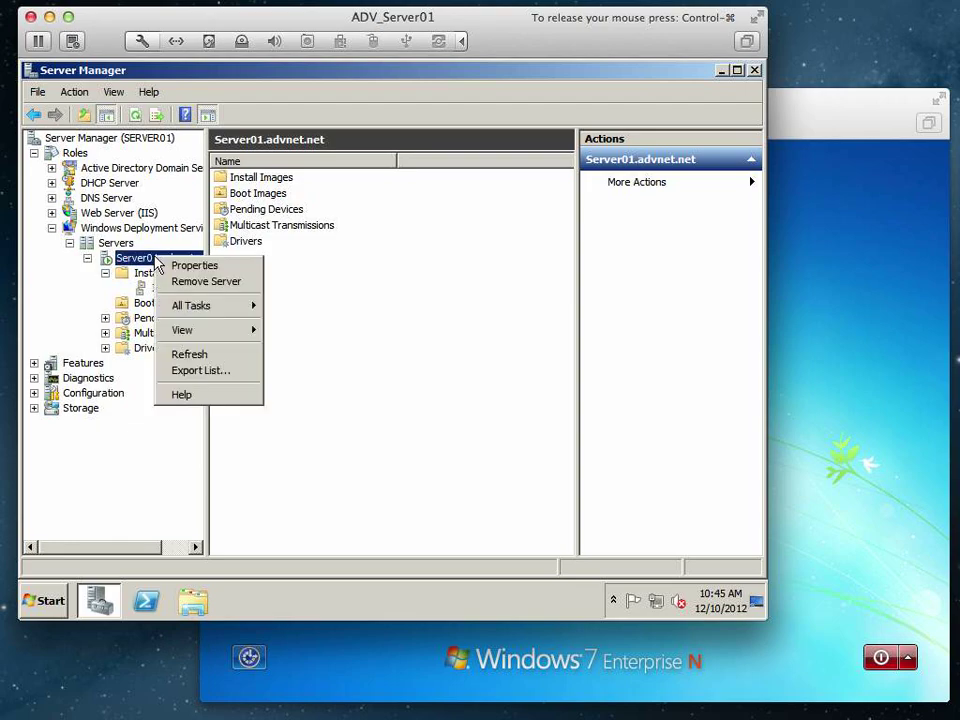
click(236, 272)
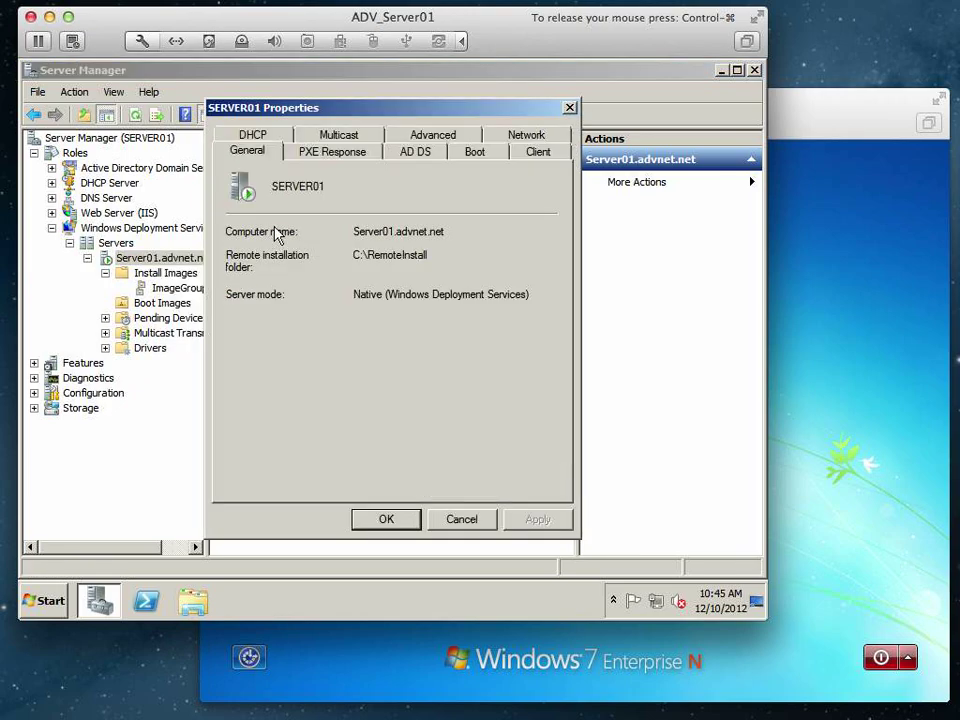
click(323, 155)
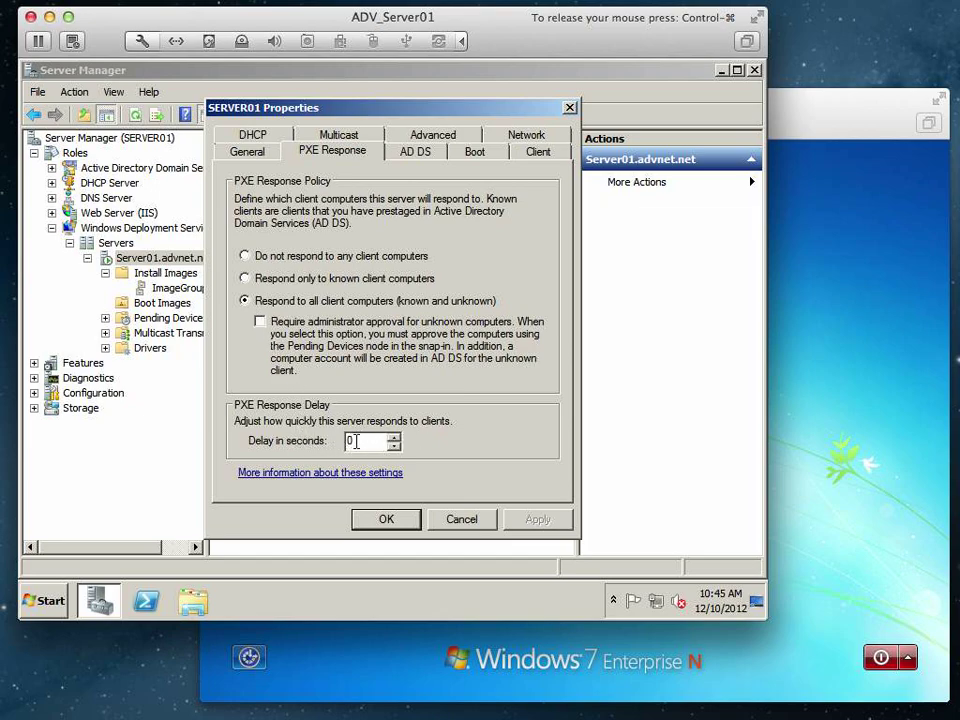
drag(356, 441, 340, 442)
click(395, 436)
click(395, 436)
Step: Review the server's boot, client, network, advanced, multicast, DHCP, PXE response and AD DS settings
click(475, 158)
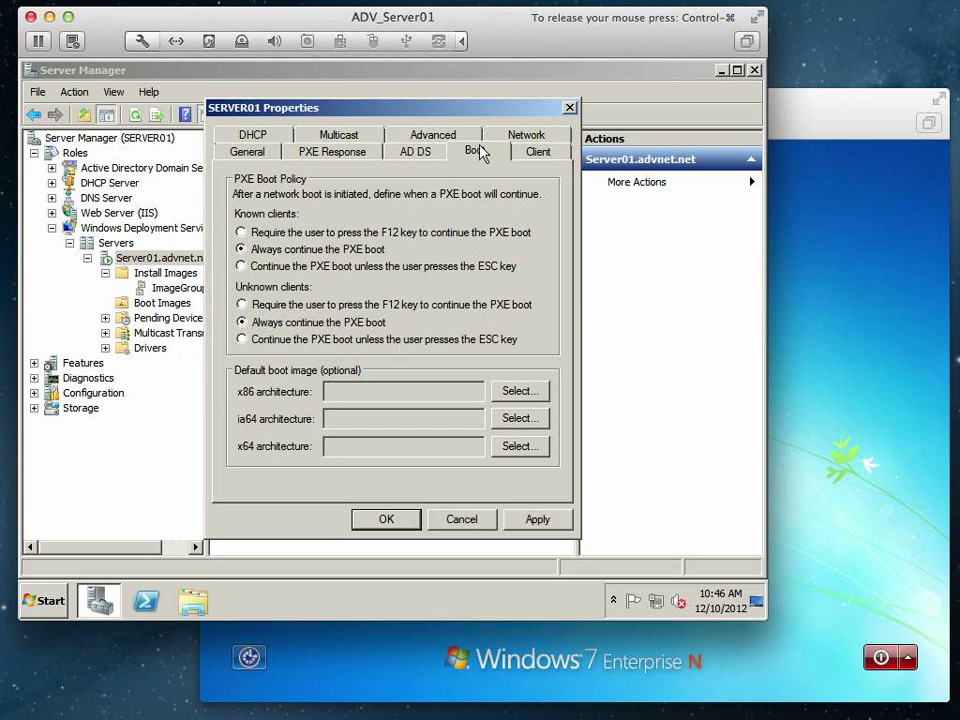
click(532, 154)
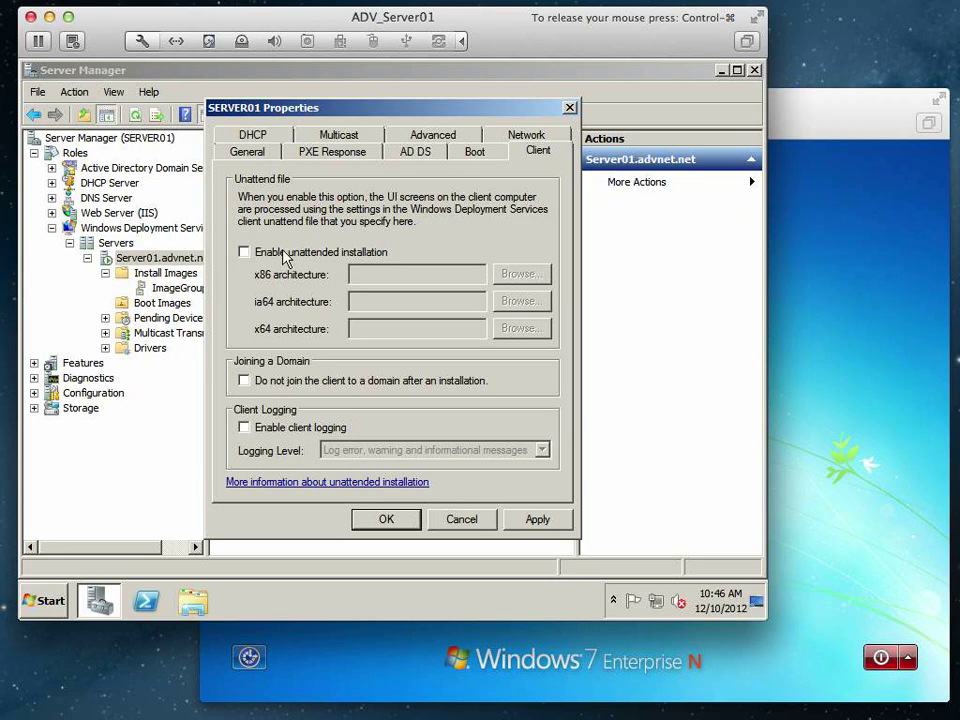
click(520, 134)
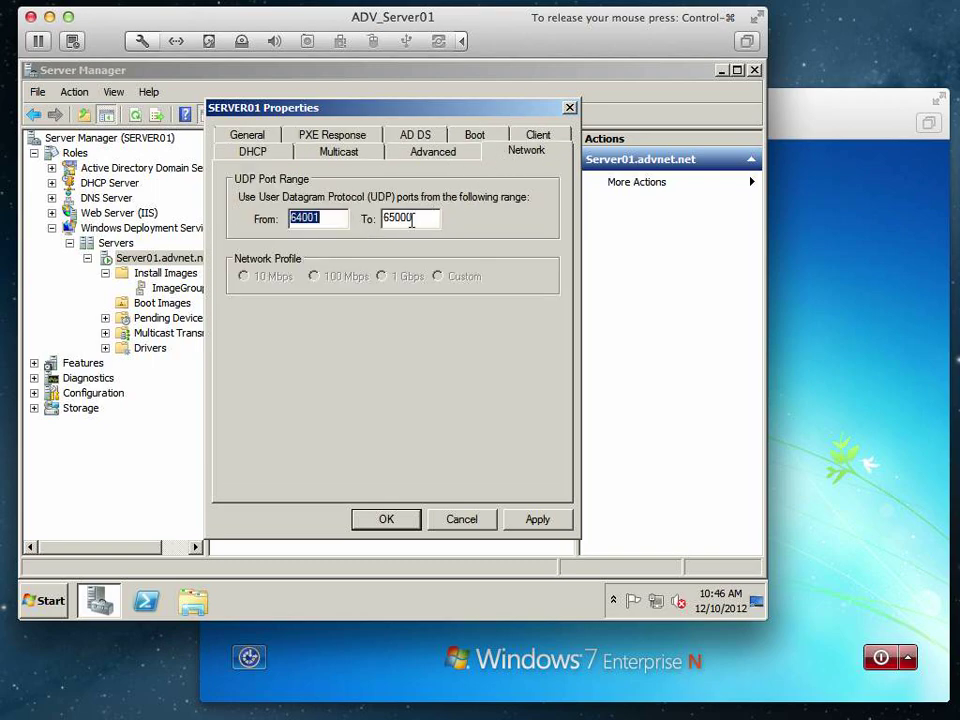
click(441, 157)
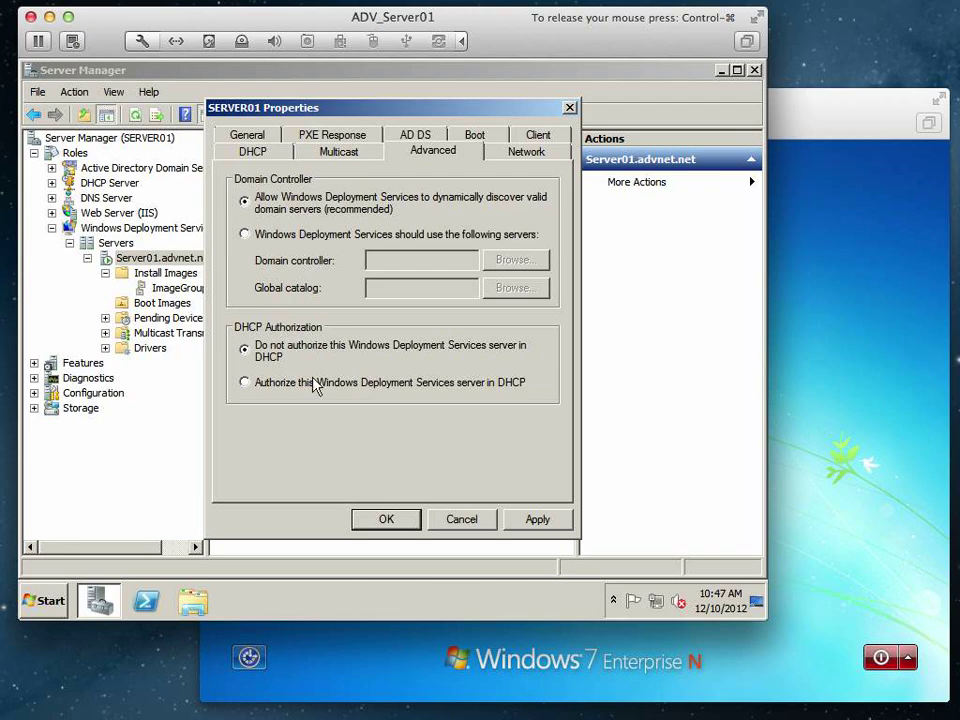
click(336, 160)
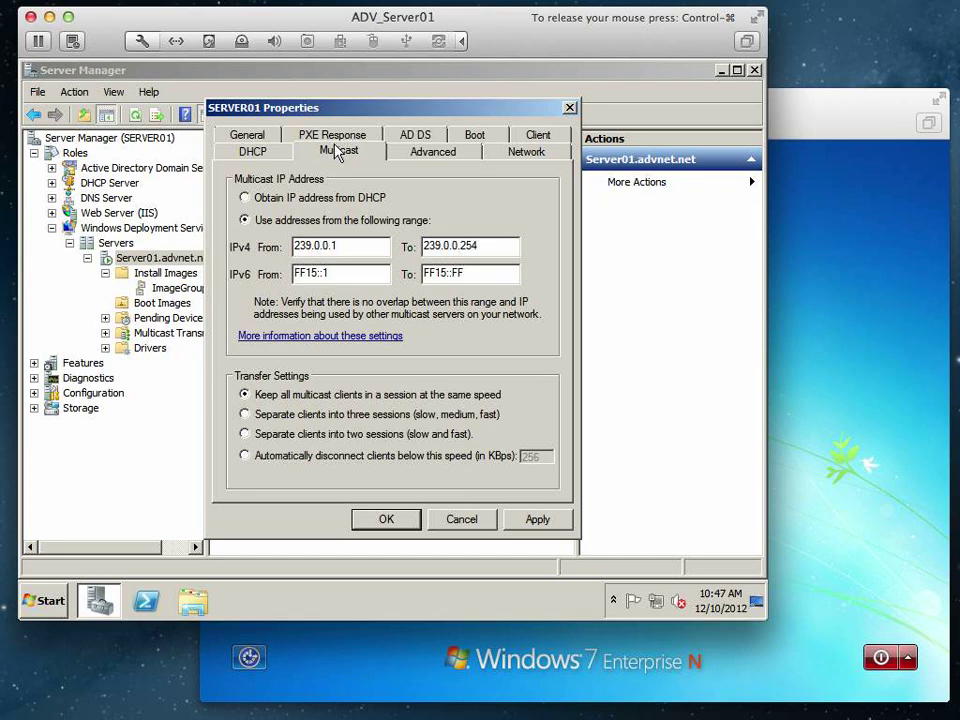
click(262, 153)
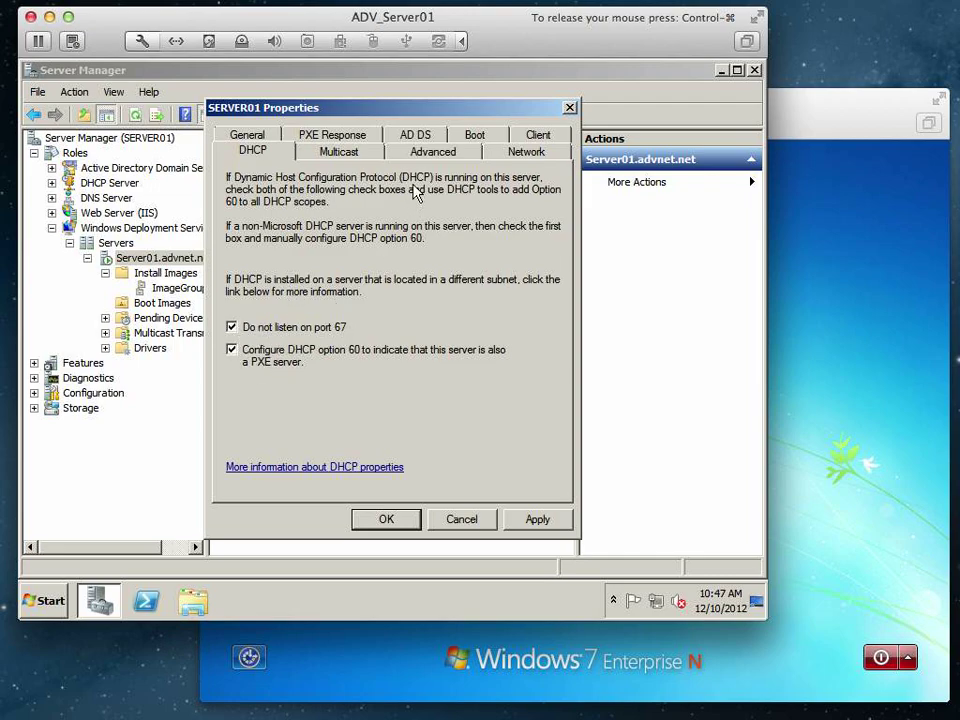
click(344, 138)
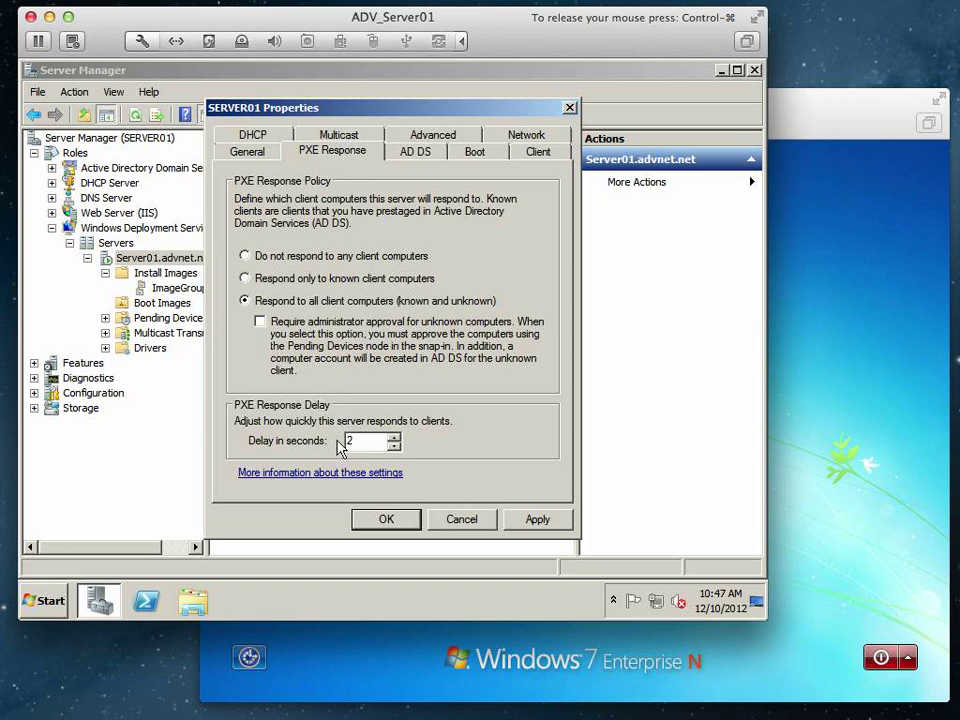
click(428, 158)
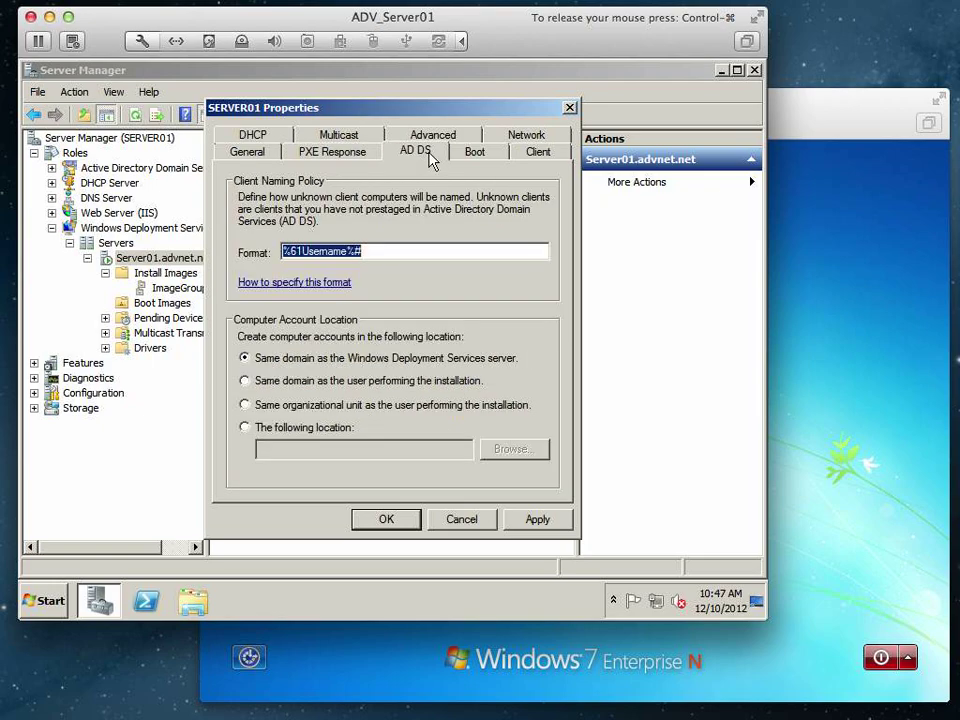
click(470, 155)
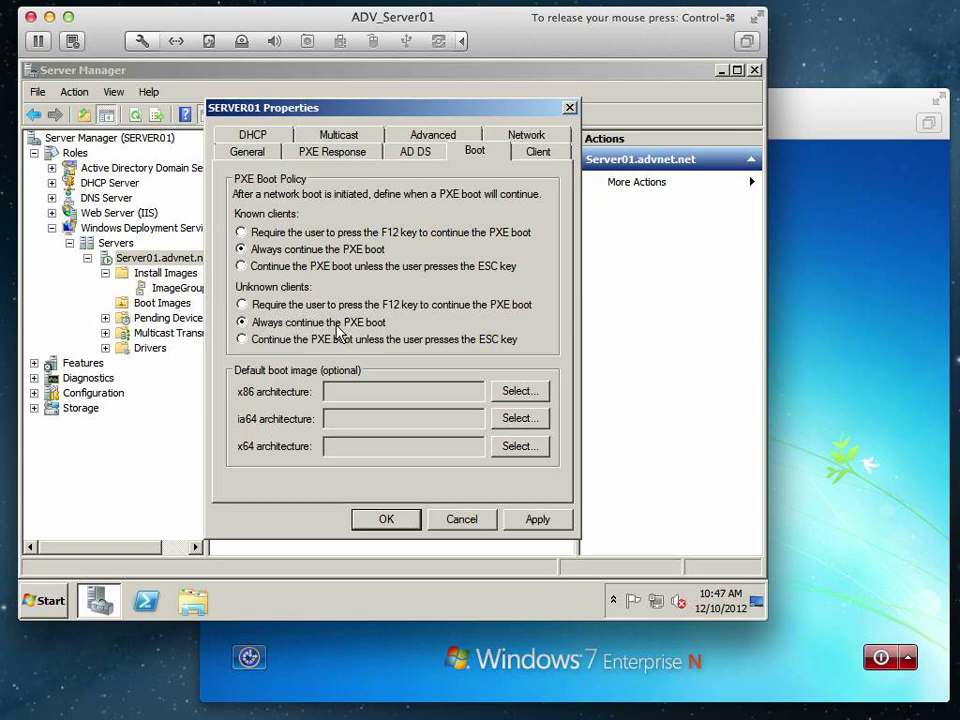
Step: Examine the AD DS client naming format and read the help topic on computer naming policy variables
click(418, 152)
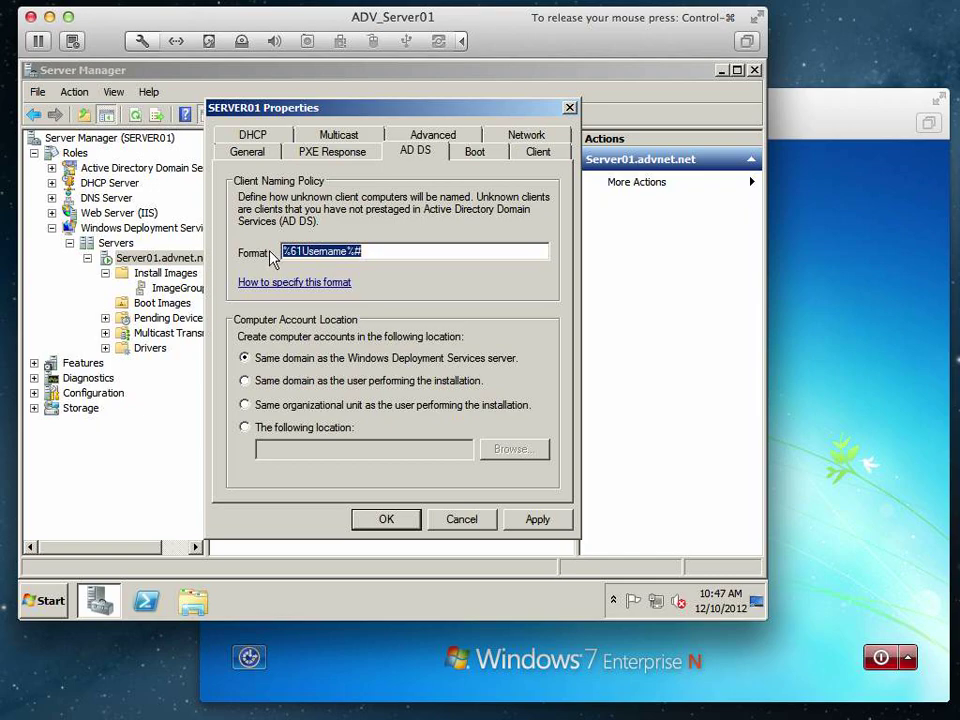
click(349, 253)
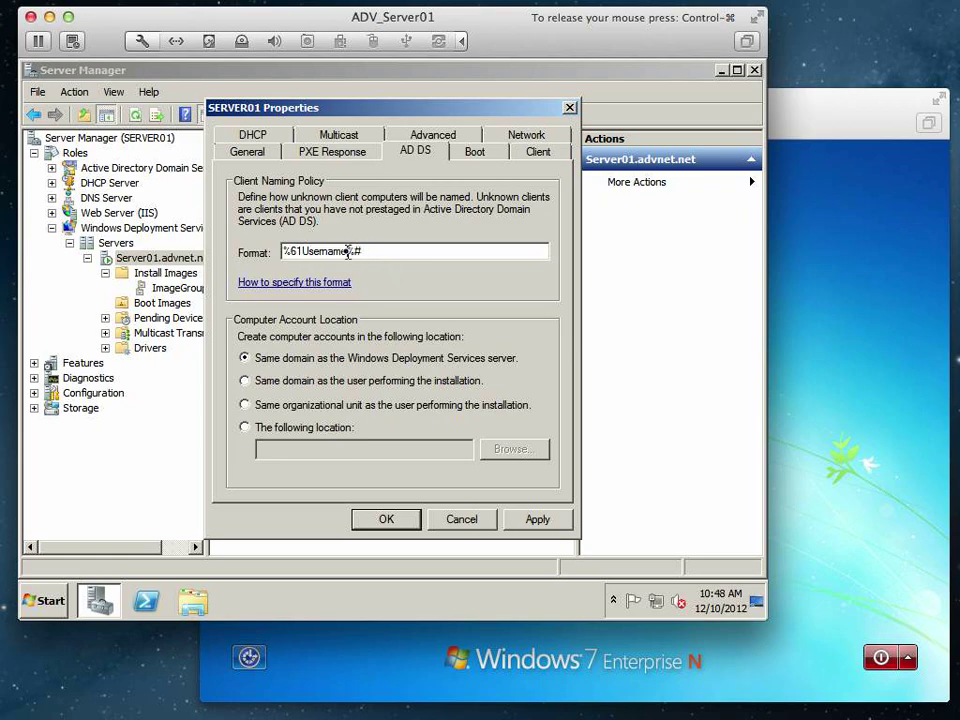
drag(349, 253, 285, 252)
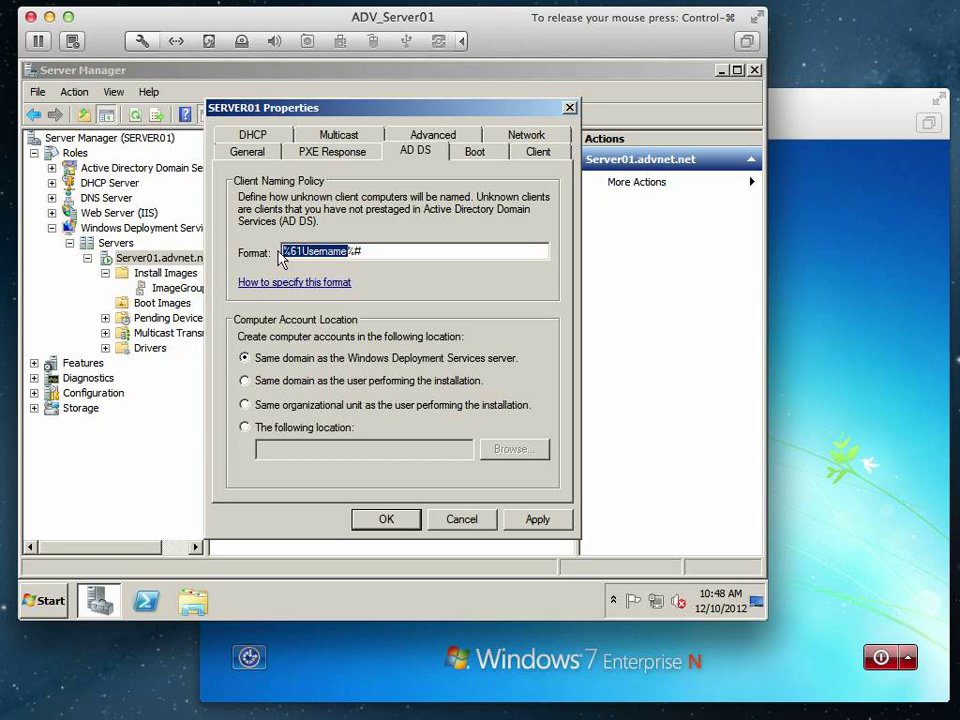
click(363, 252)
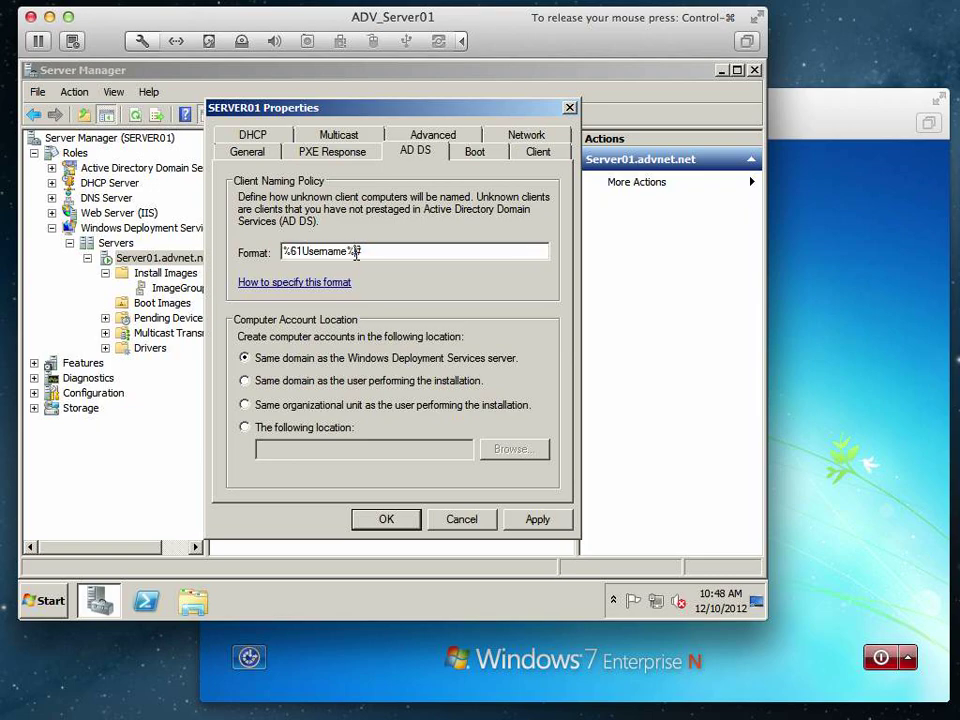
drag(363, 252, 250, 252)
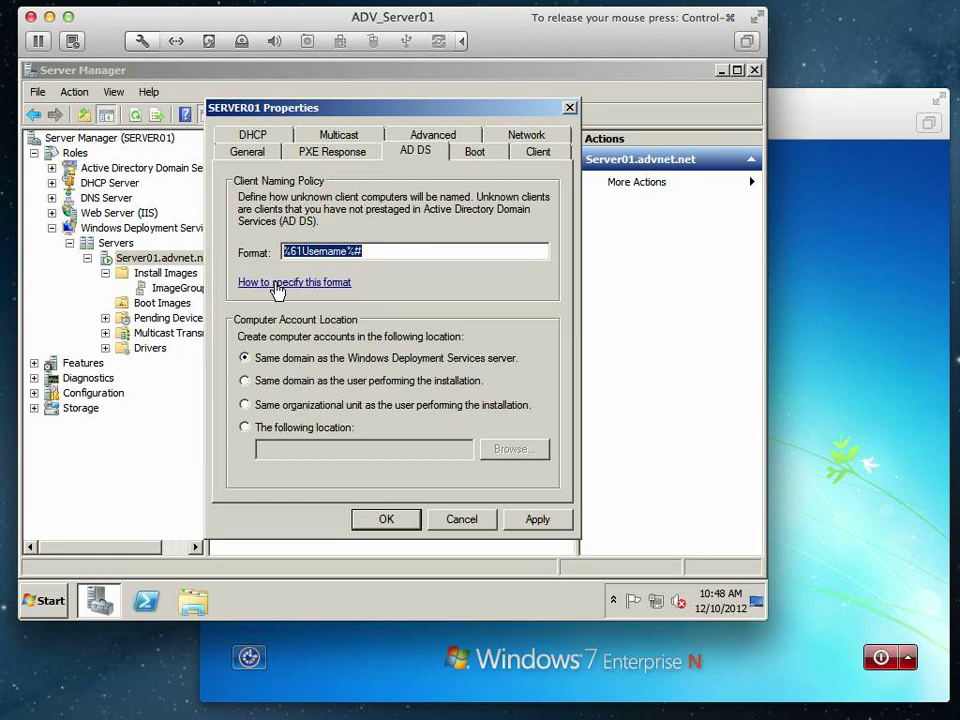
click(278, 283)
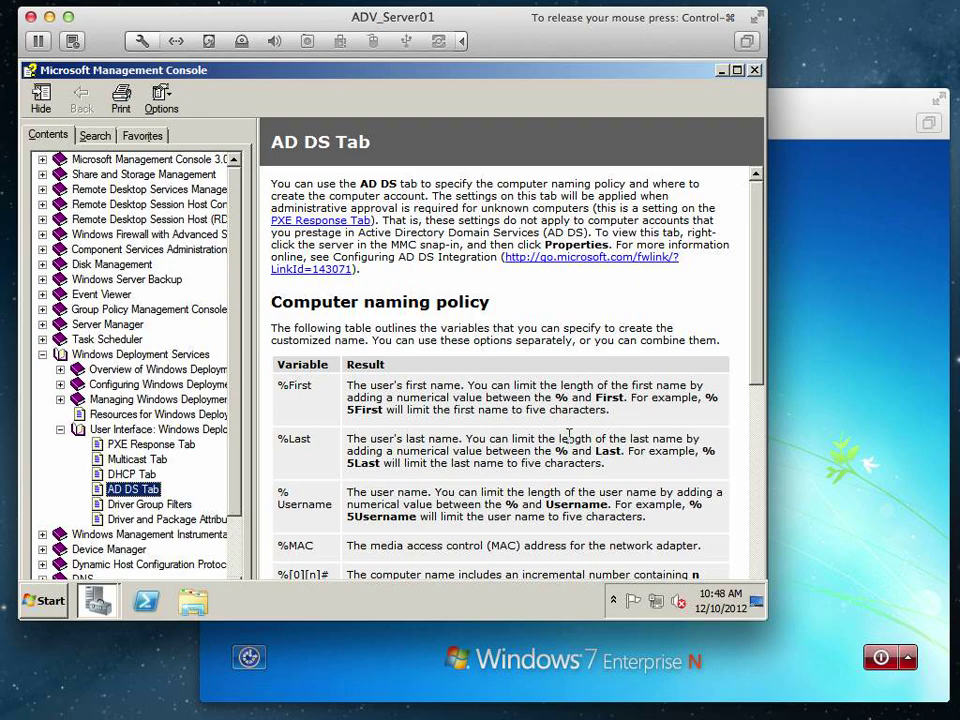
drag(754, 366, 754, 412)
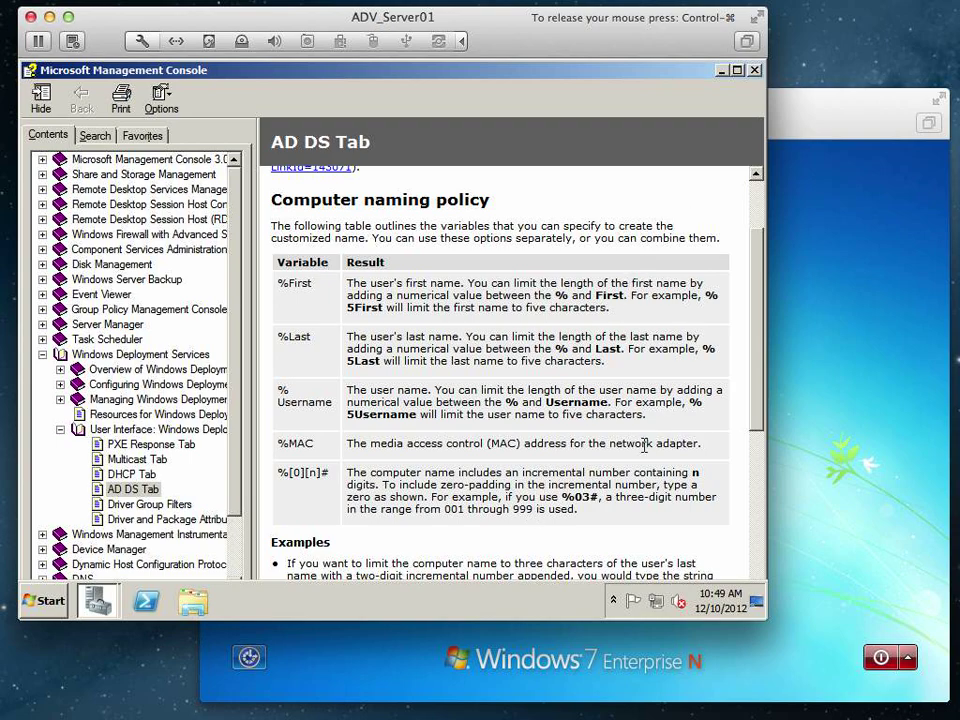
Step: Copy the %03# variable from the help topic, close the help, and set the client naming format to workstation%03#
drag(599, 497, 561, 497)
right_click(567, 508)
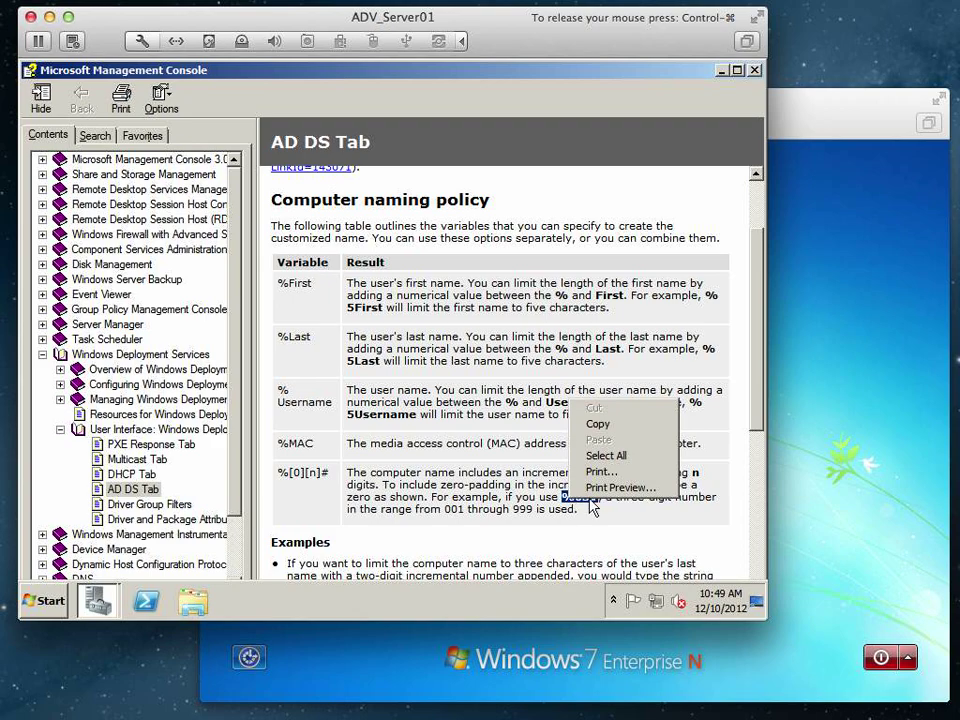
click(592, 421)
click(755, 71)
drag(427, 252, 256, 257)
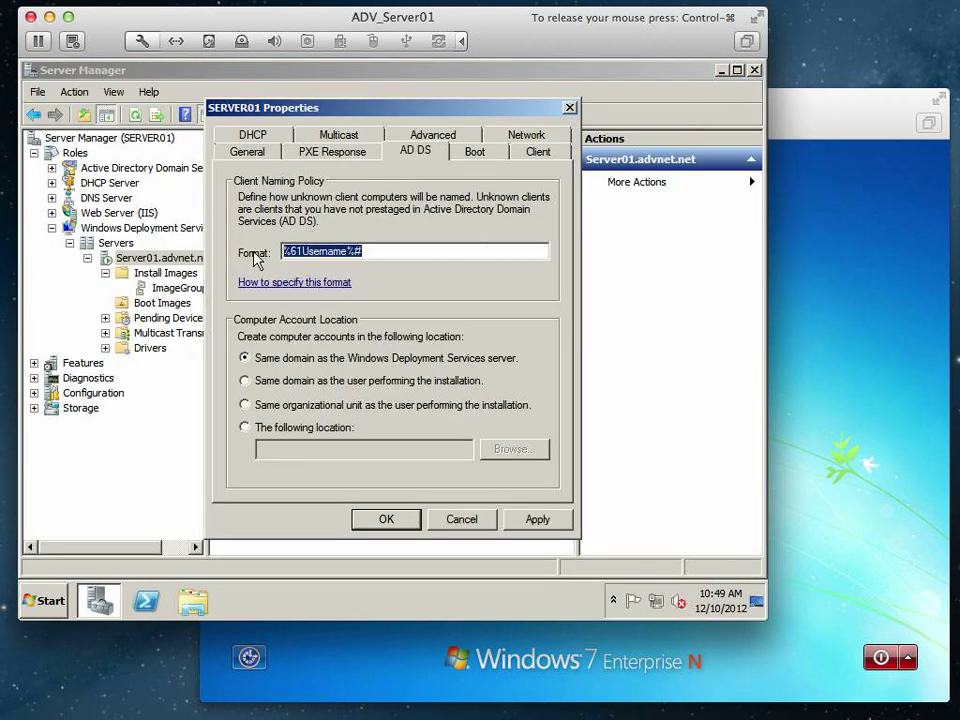
text(workstati)
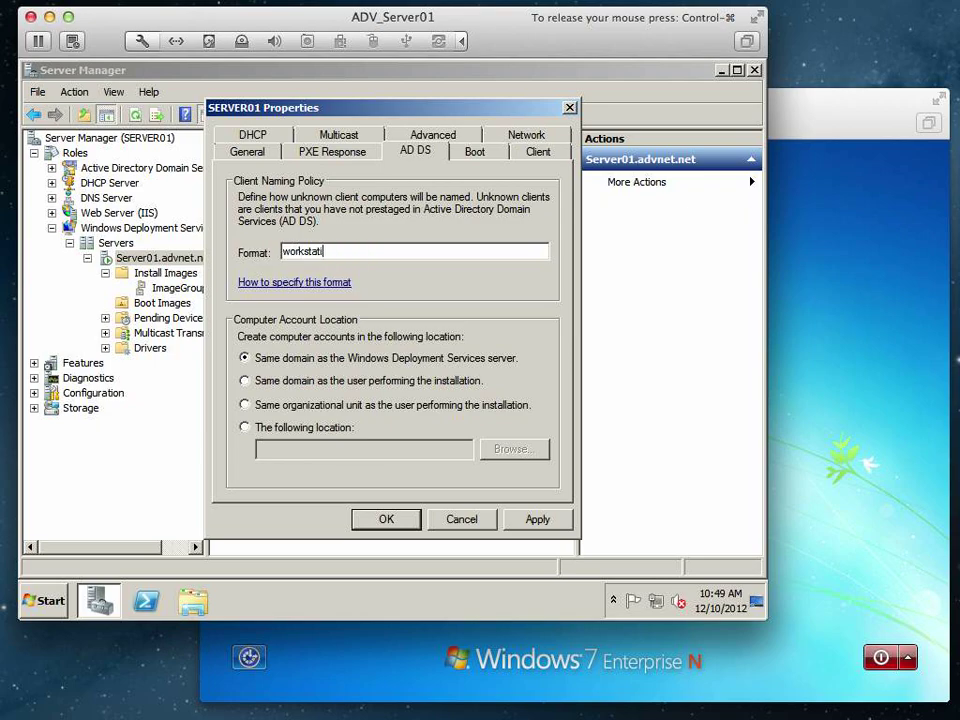
text(on%03#)
drag(383, 251, 282, 252)
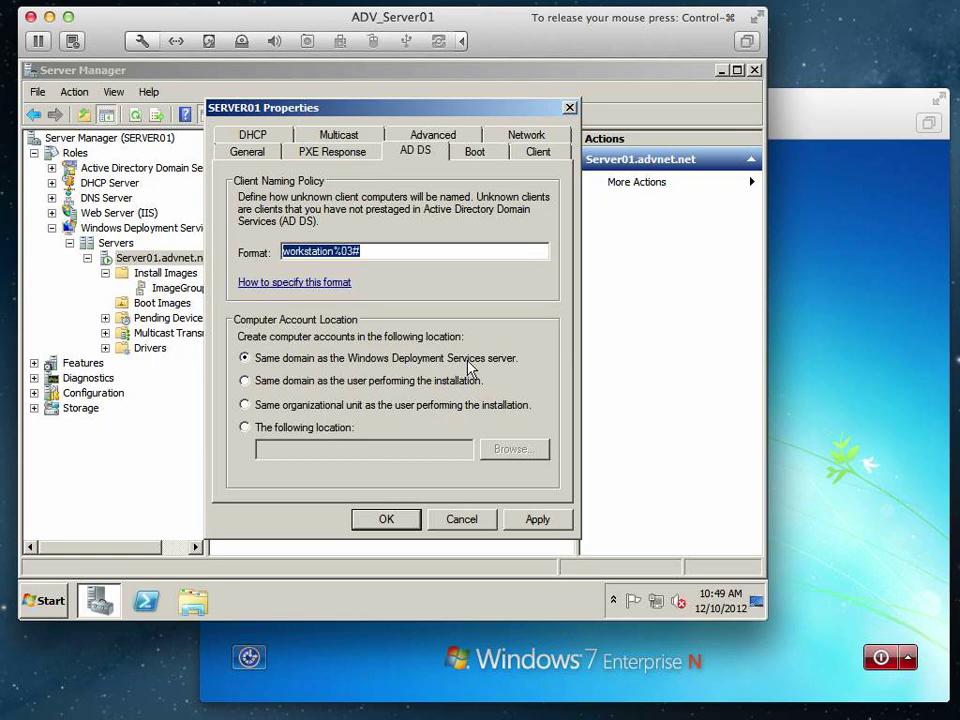
Step: Set the computer account location to the Computers container of the advnet domain and apply the server properties
click(246, 428)
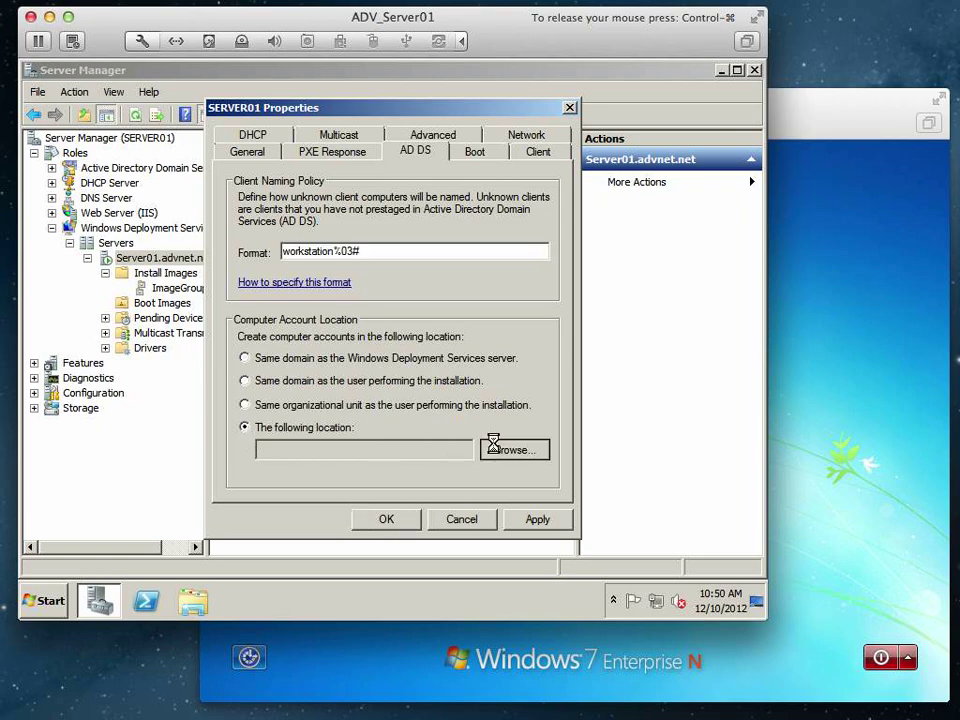
click(497, 448)
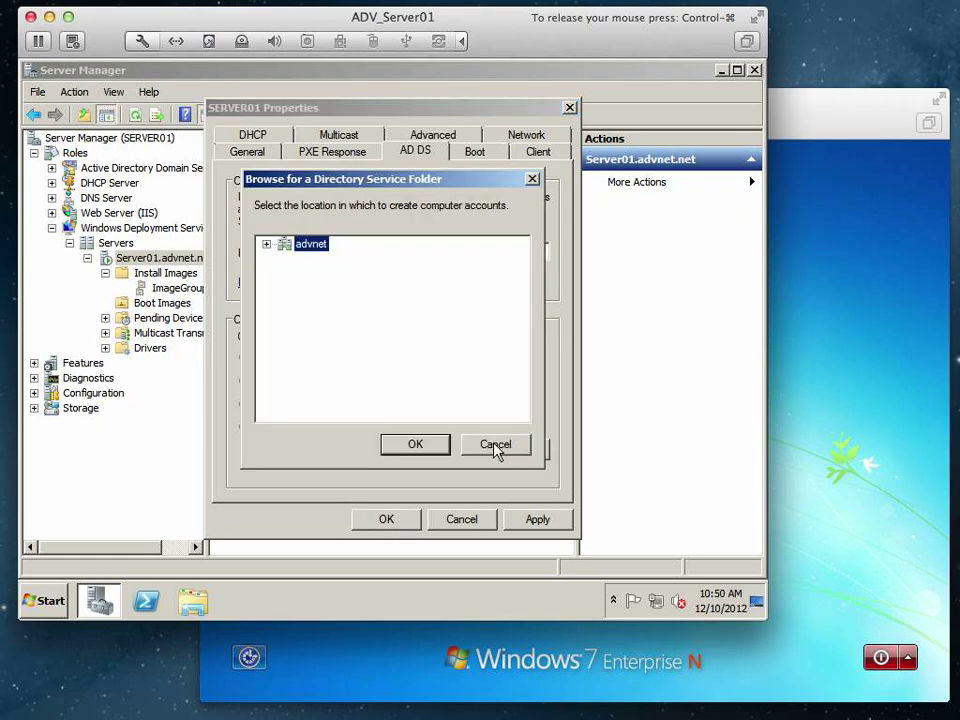
click(266, 244)
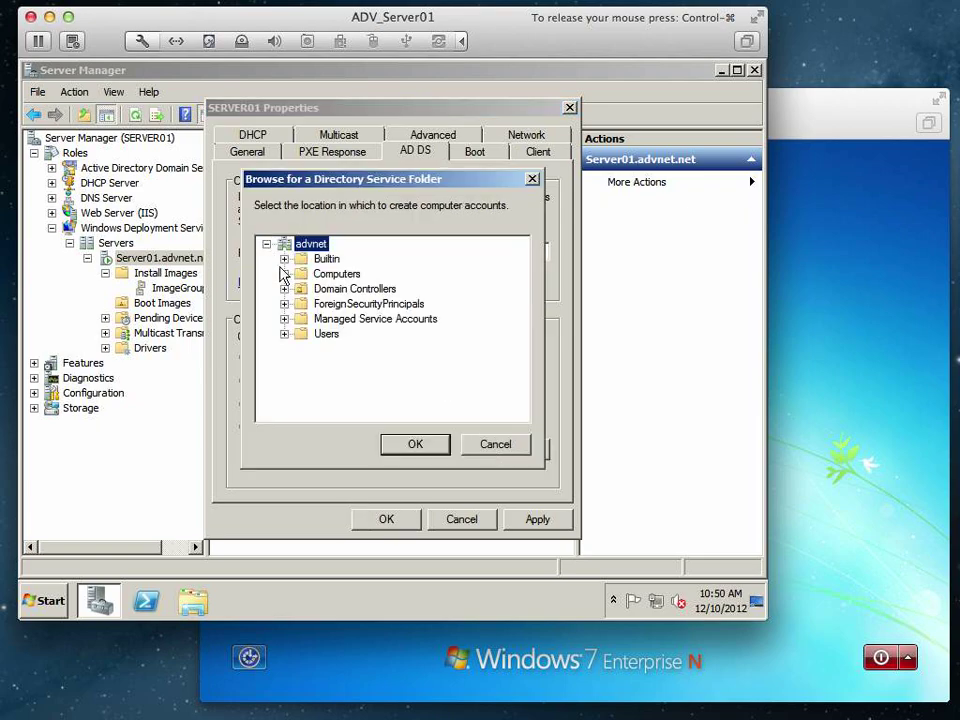
click(341, 276)
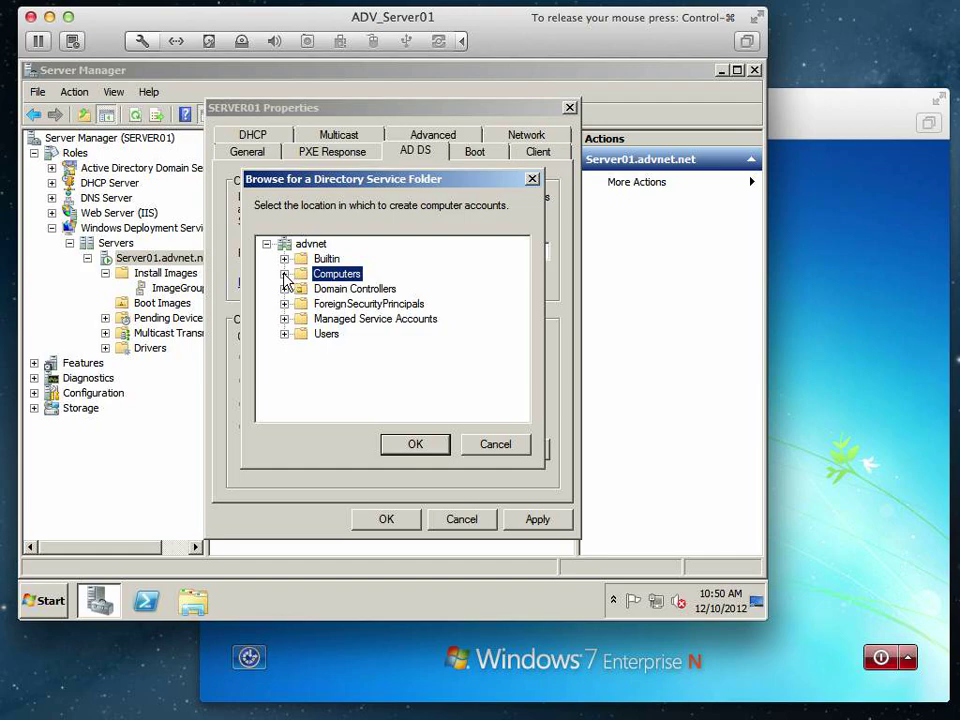
click(414, 444)
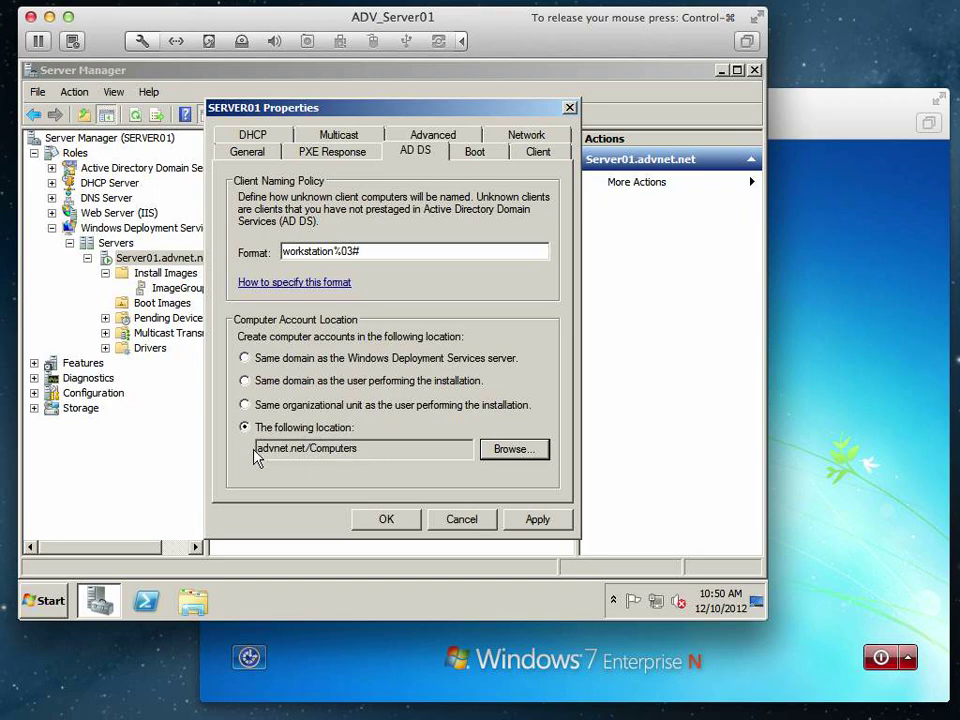
click(378, 522)
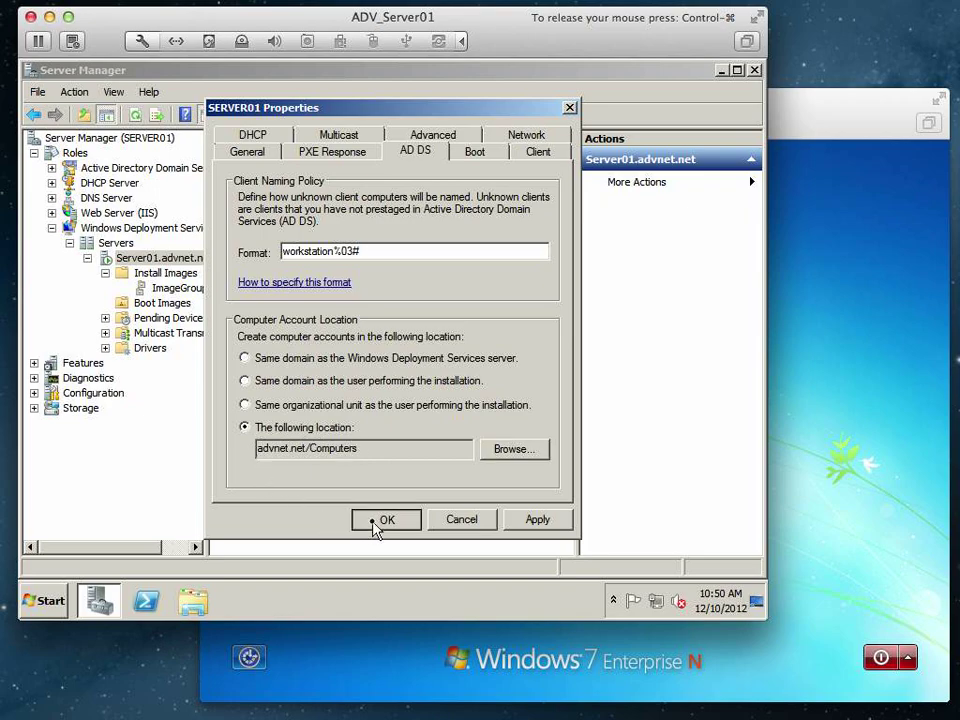
click(376, 521)
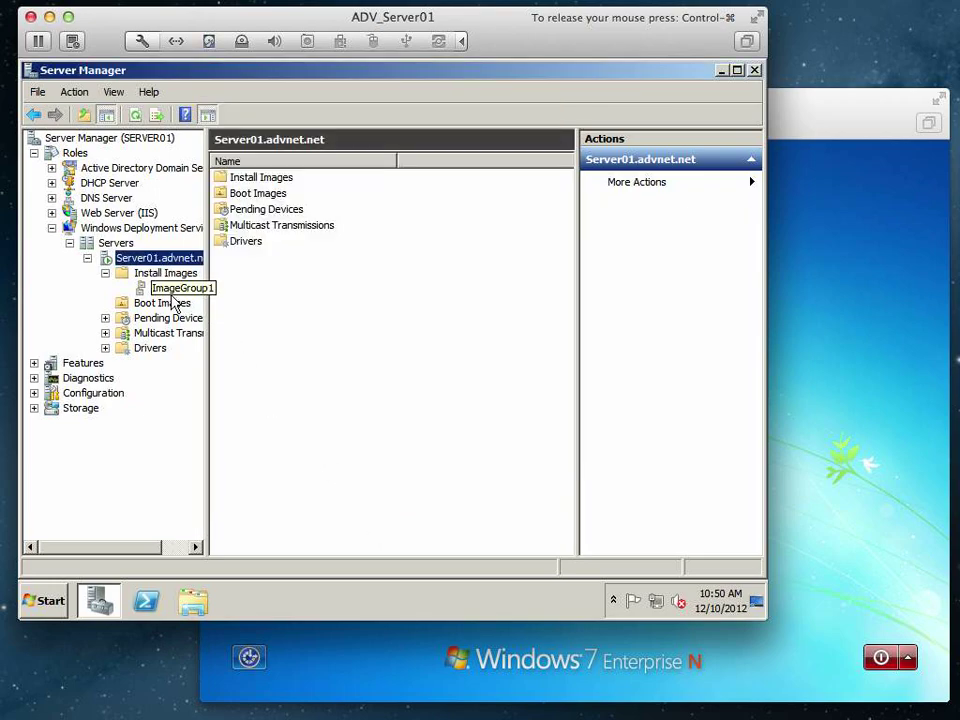
Step: Start creating a capture image from the Microsoft Windows Setup (x64) boot image in Boot Images
key(ctrl+super)
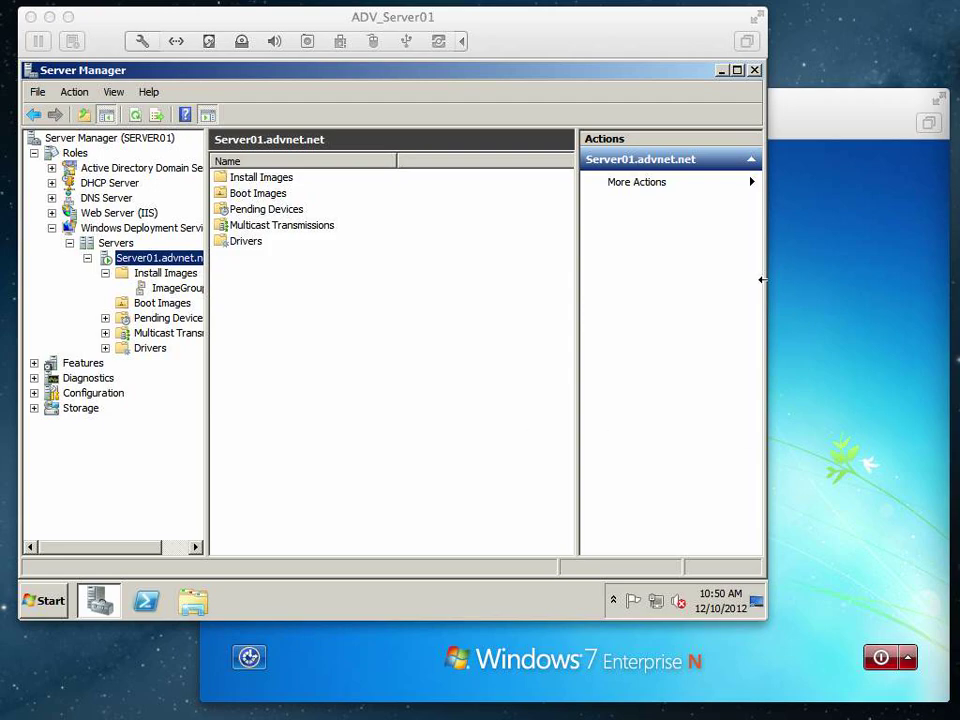
click(643, 386)
click(163, 304)
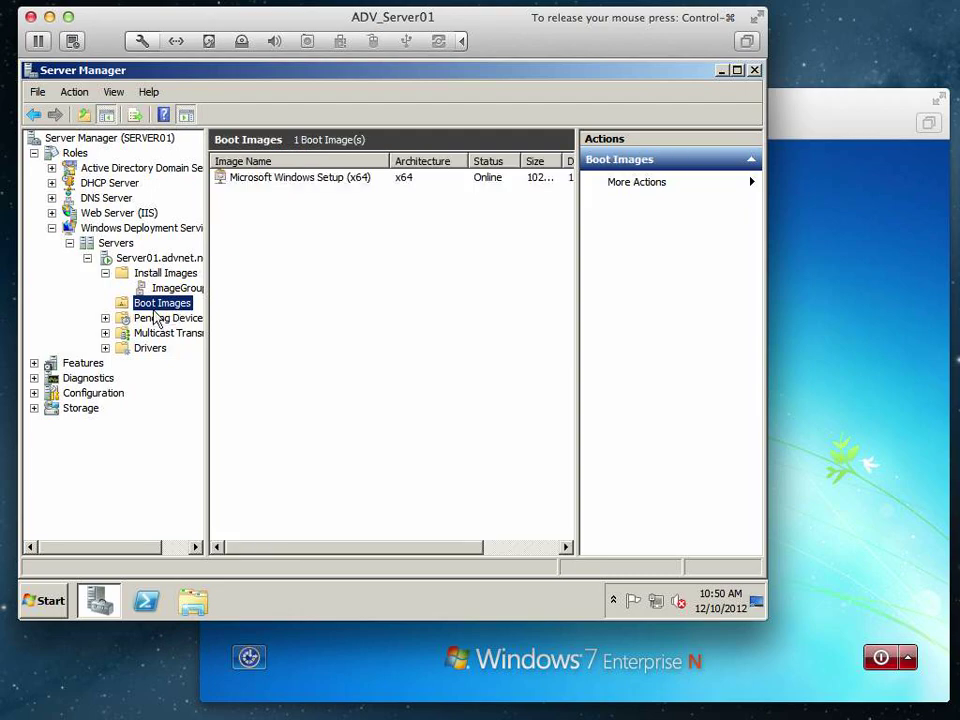
click(276, 179)
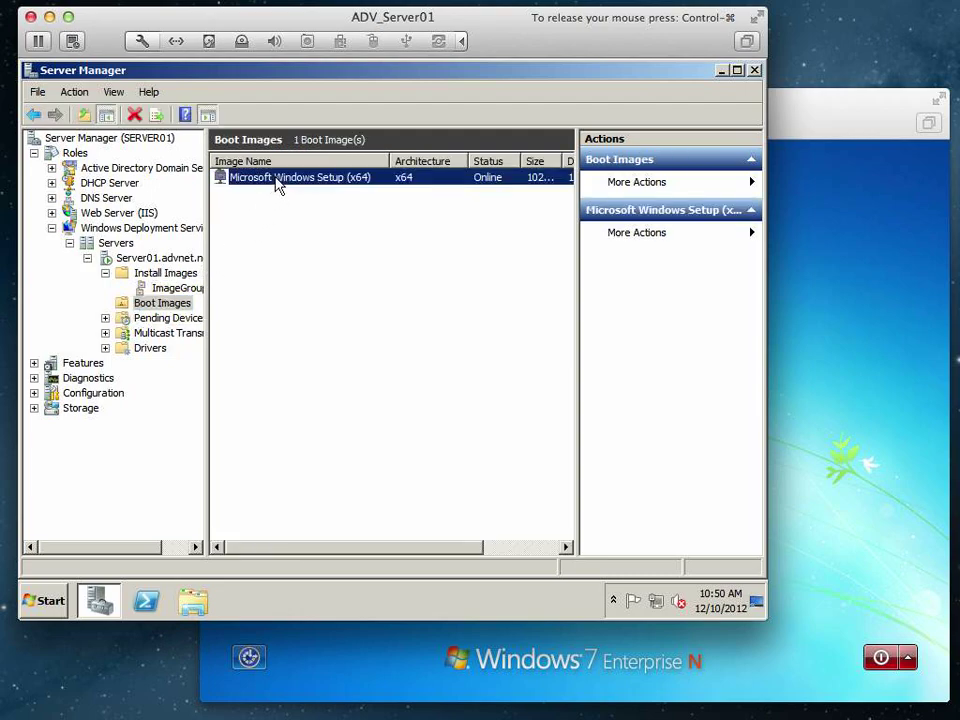
right_click(278, 186)
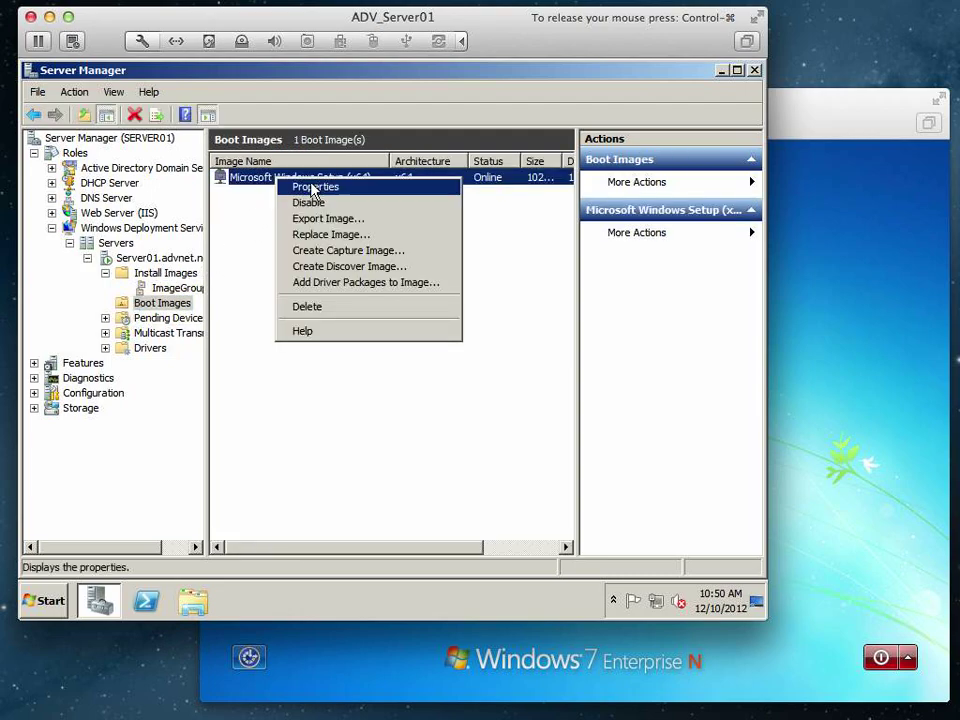
click(400, 251)
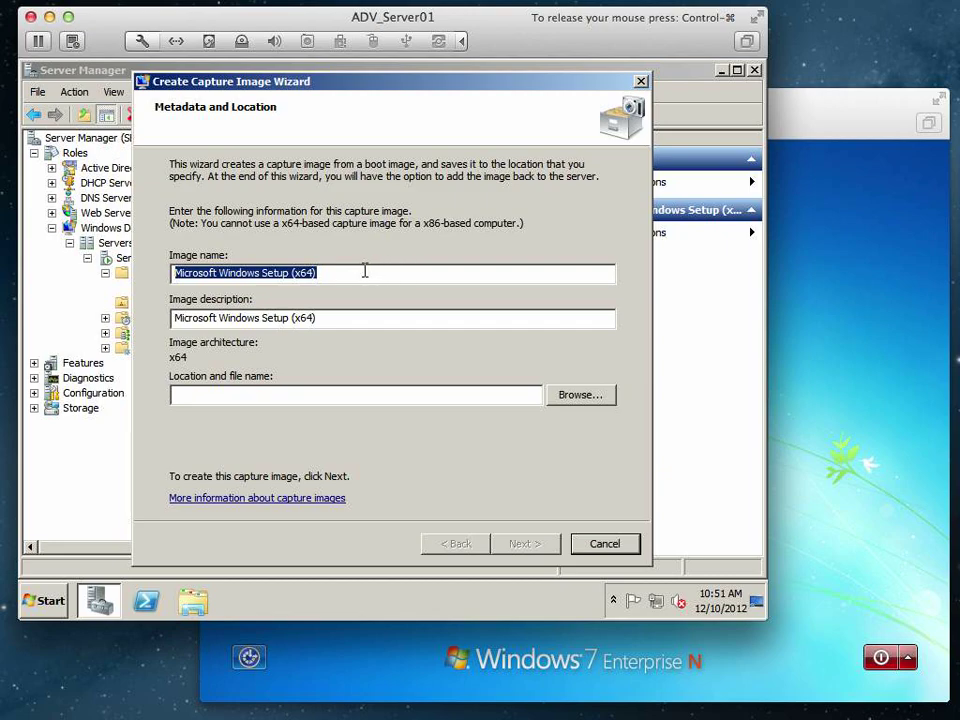
Step: Name the capture image "Capture Win7 Master" and describe it as "Win 7 Master Image Capture"
text(Captur)
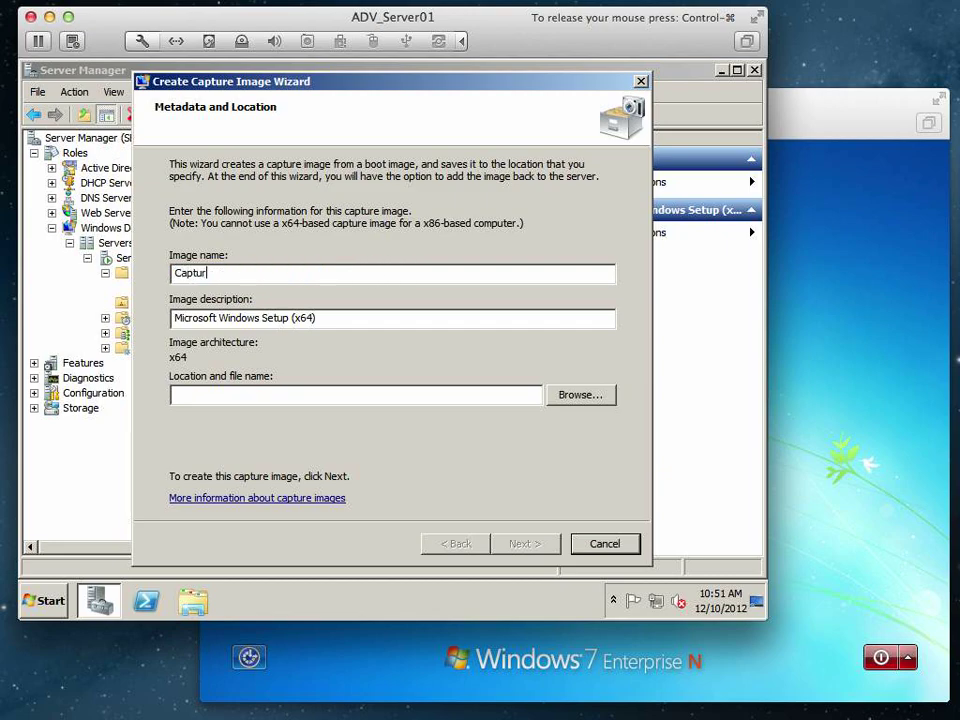
text(e Win)
text(7)
text( Mate)
text(ster)
key(Tab)
text(Win)
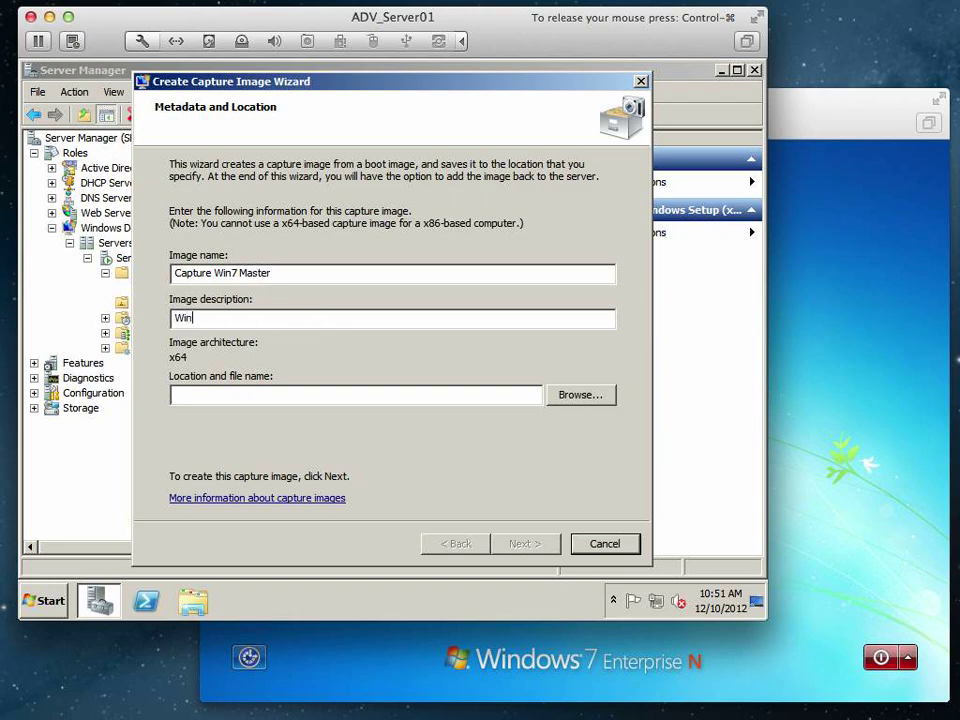
text( 7 Master Image Capture)
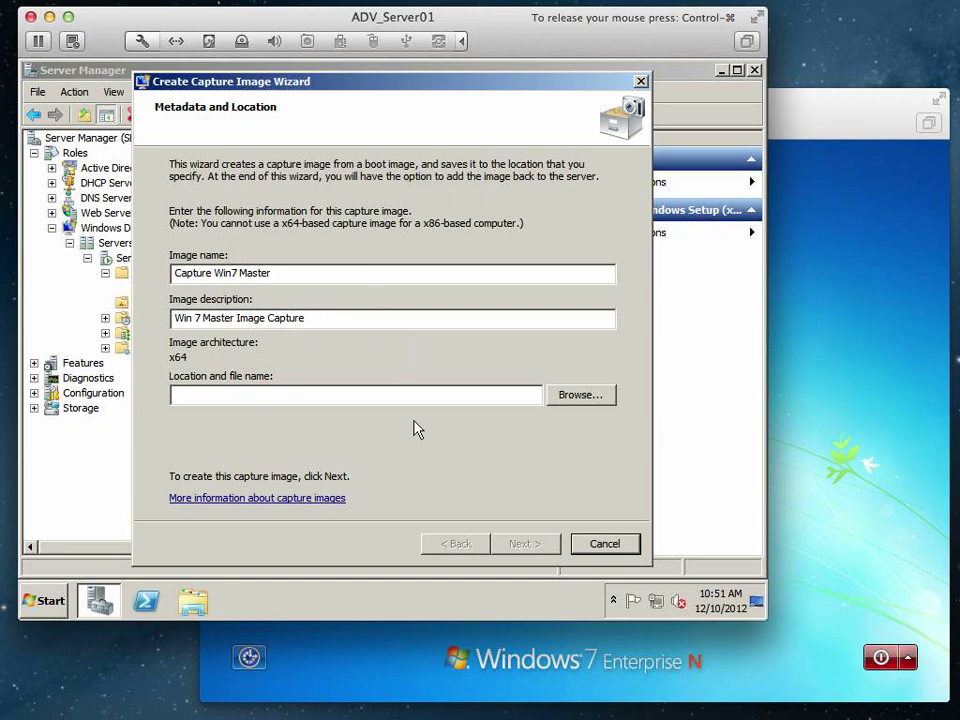
Step: Set the capture image's location to C:\RemoteInstall\Boot with the file name Win7Capture
key(ctrl+super)
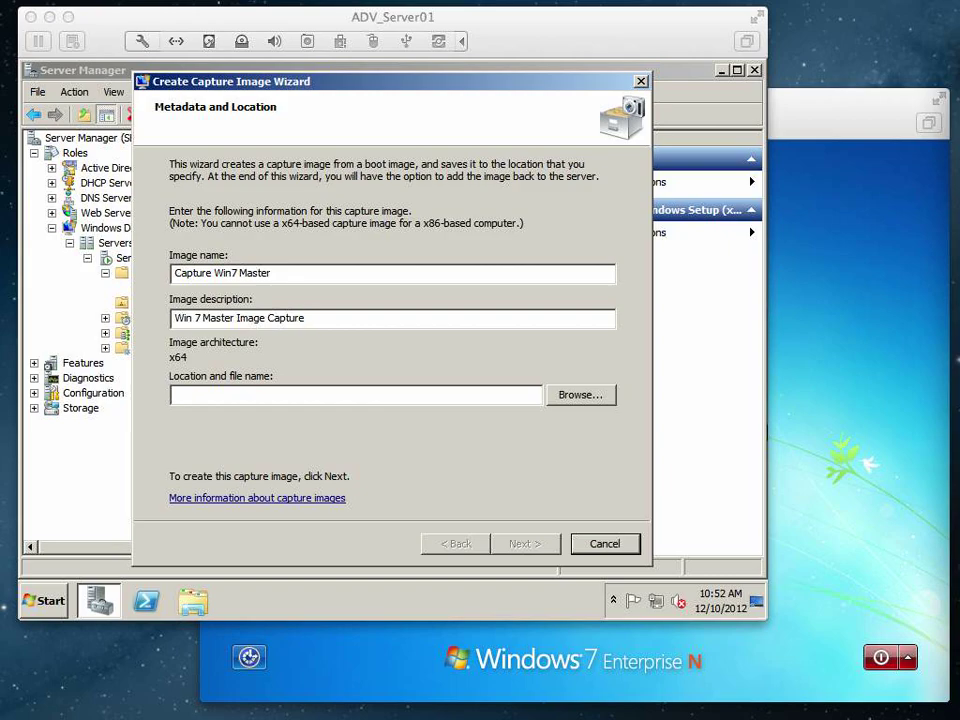
click(583, 395)
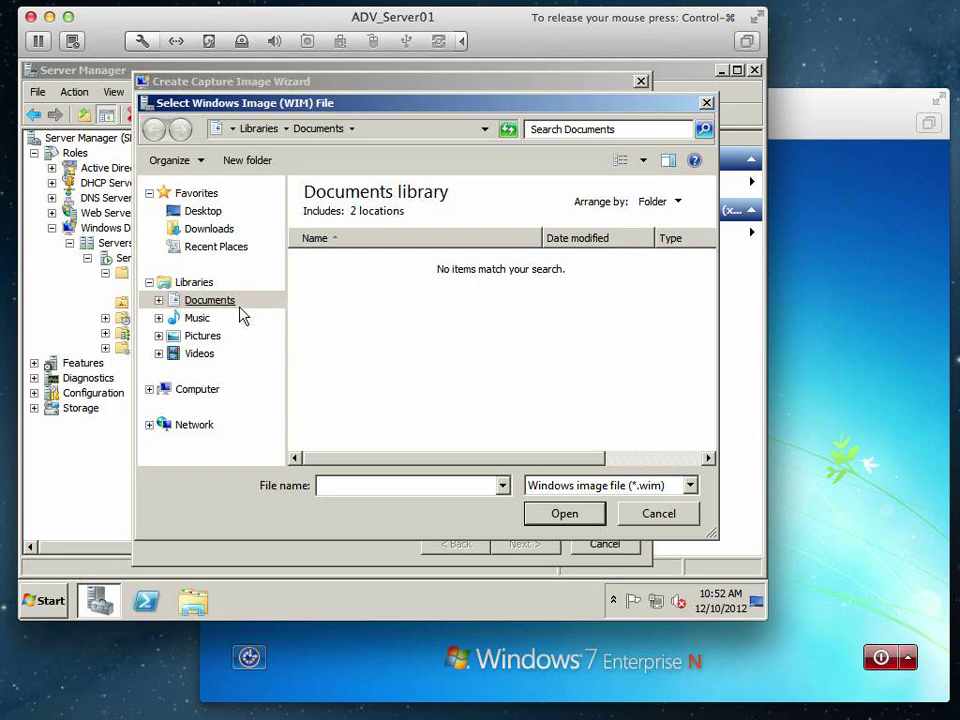
click(192, 390)
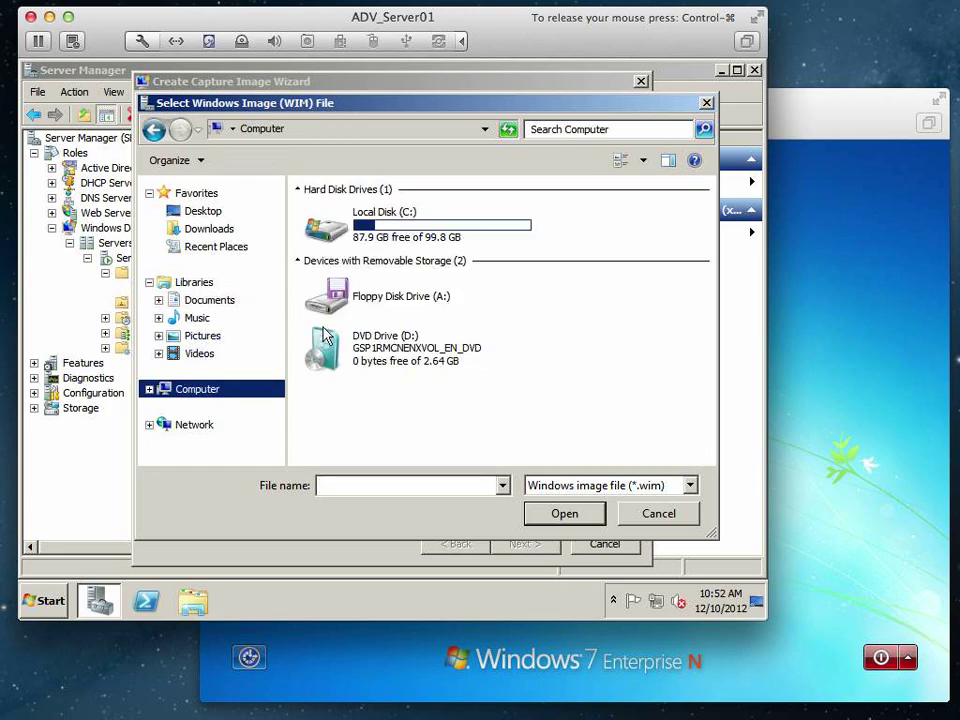
double_click(422, 225)
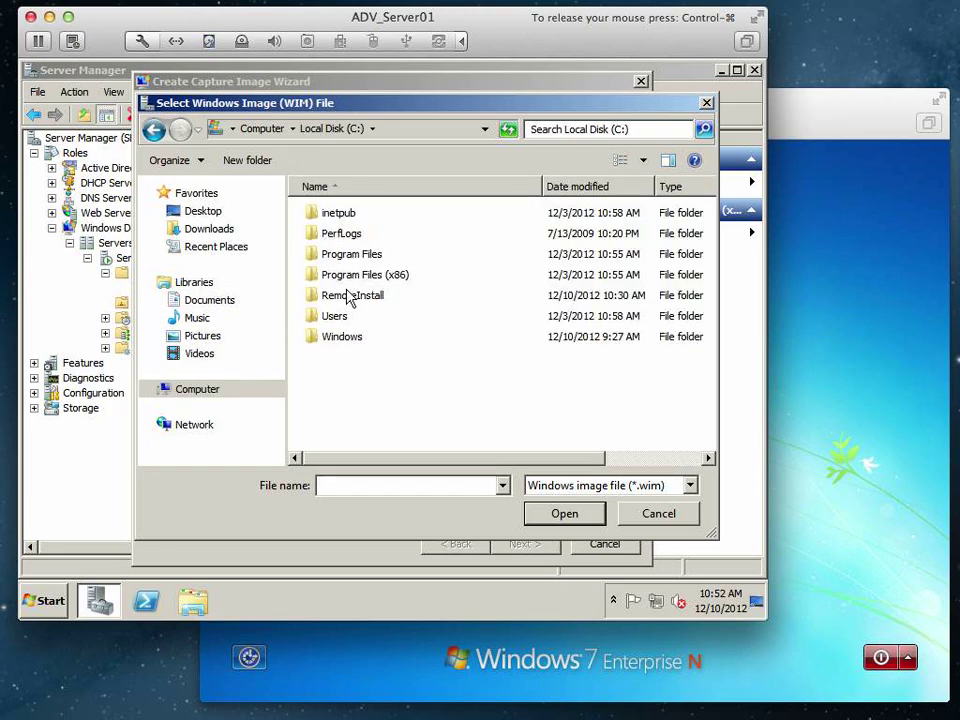
double_click(335, 295)
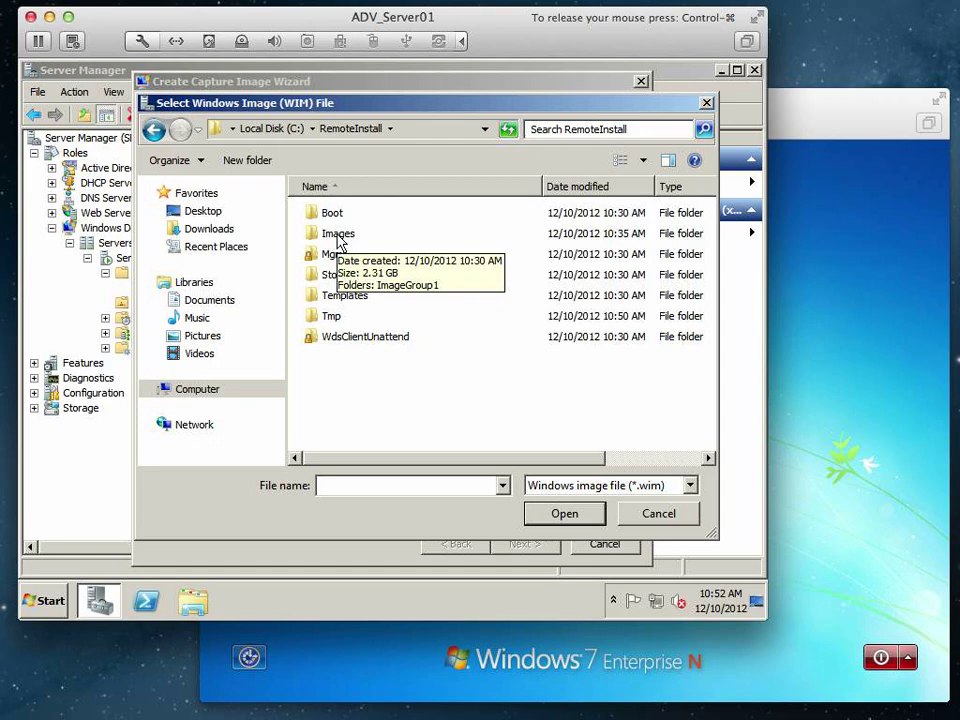
double_click(335, 214)
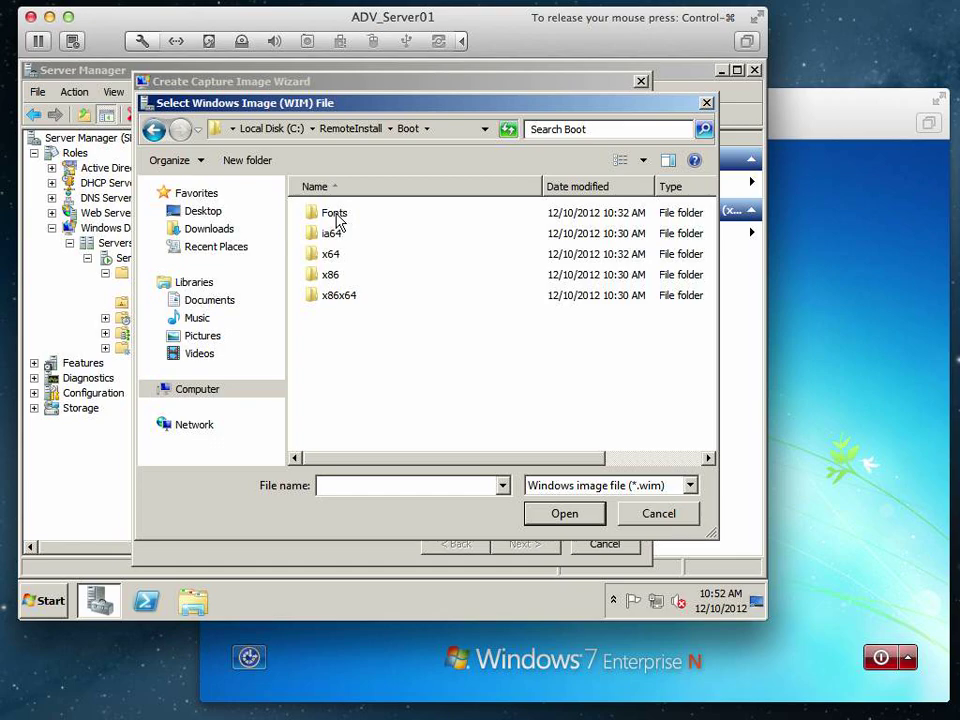
click(441, 485)
text(Win7Capture)
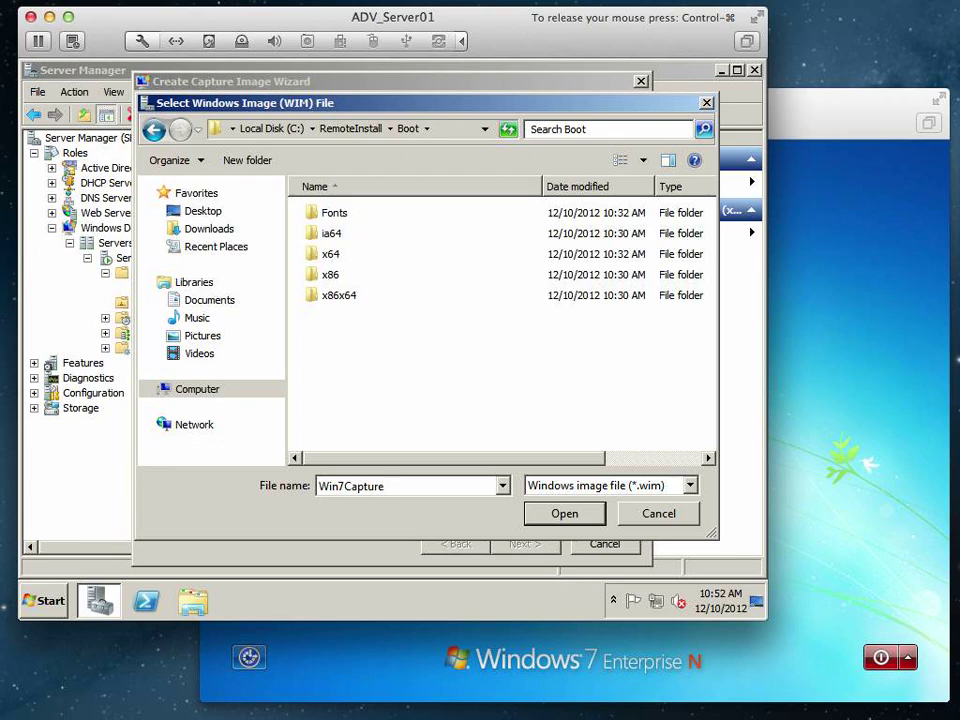
click(575, 524)
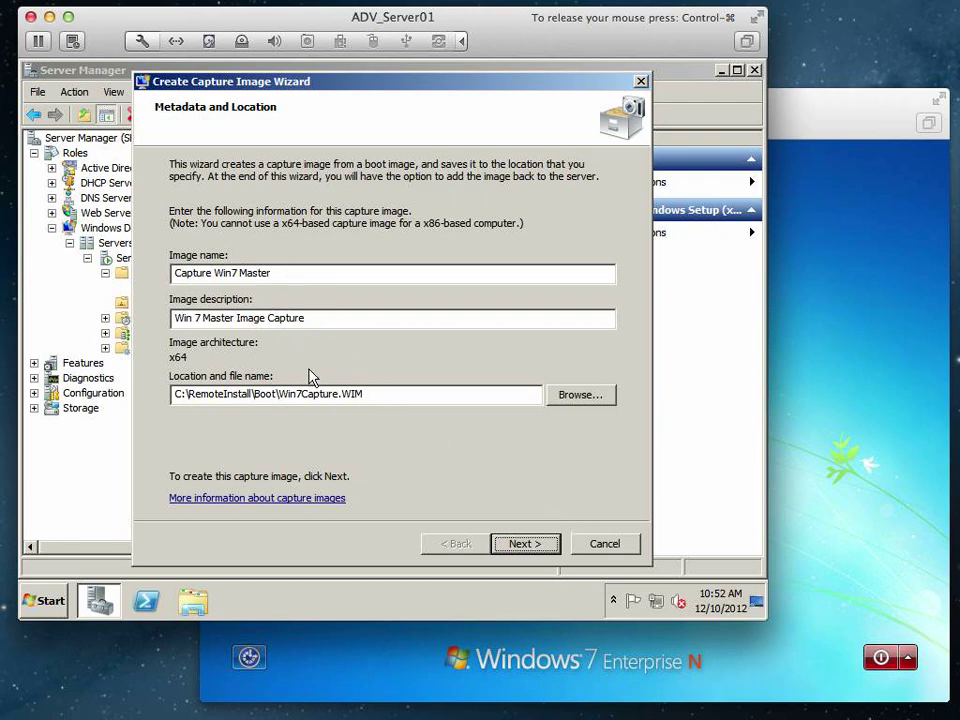
Step: Check the folder path and WIM file name, and start creating the capture image
click(272, 393)
drag(272, 393, 172, 394)
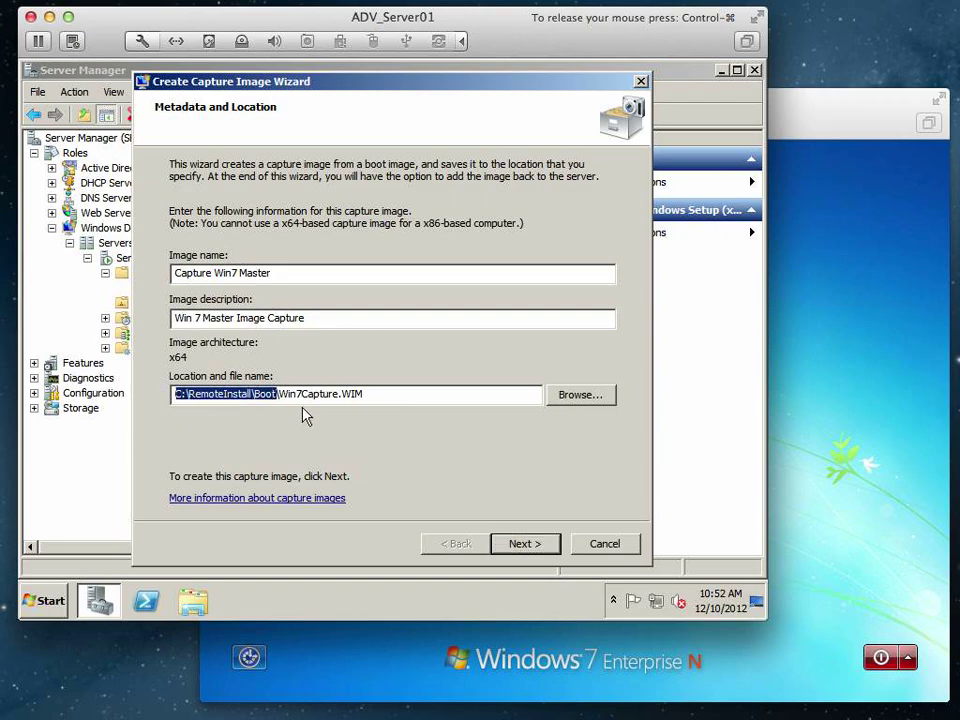
drag(279, 393, 371, 393)
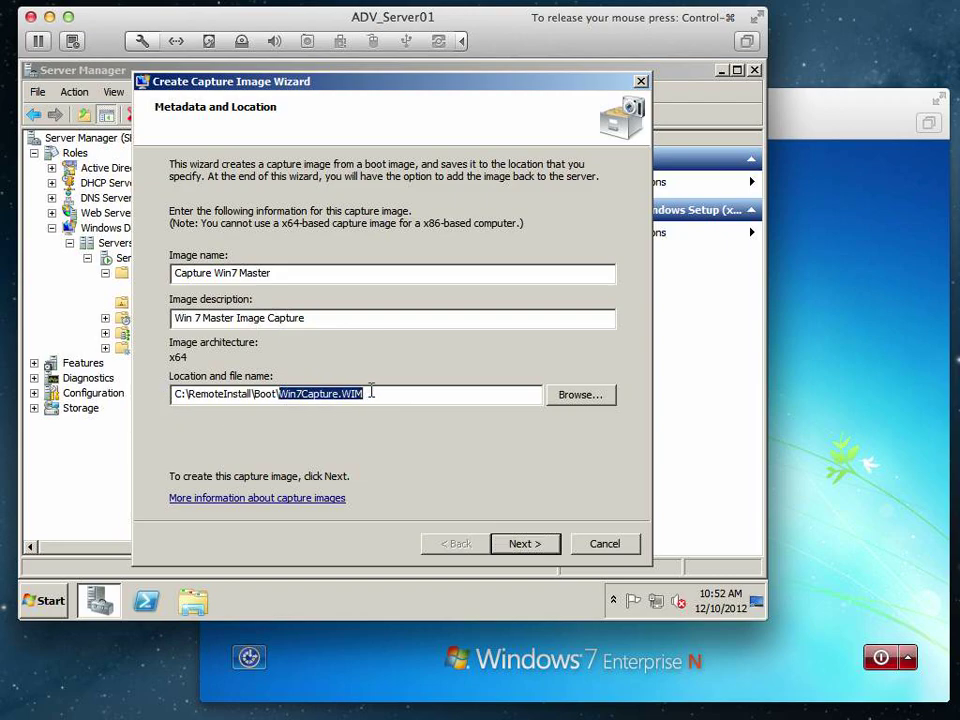
click(526, 543)
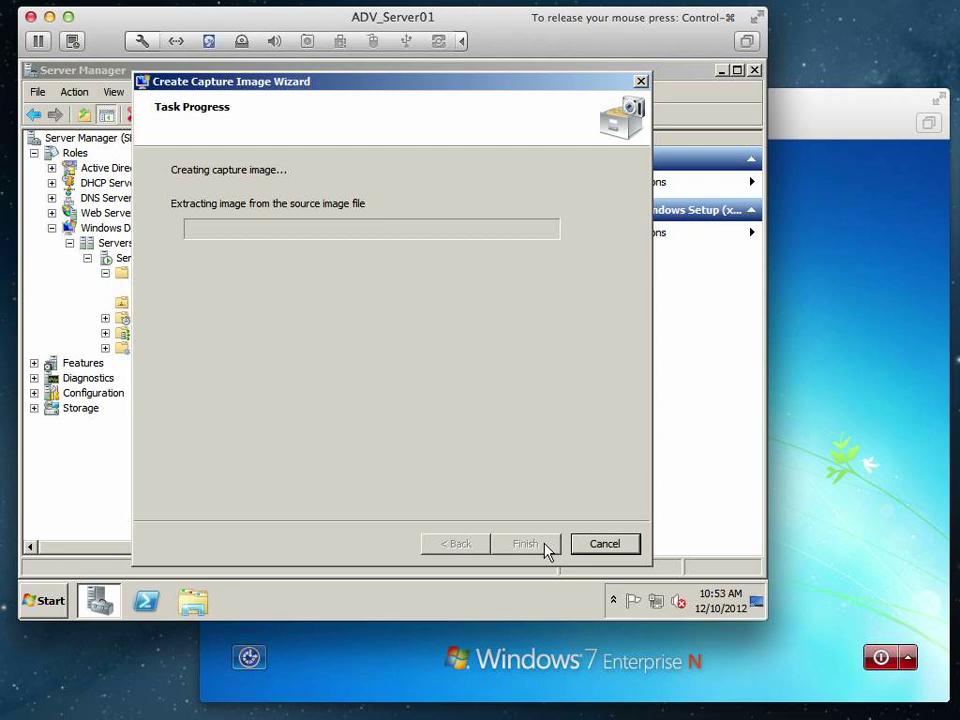